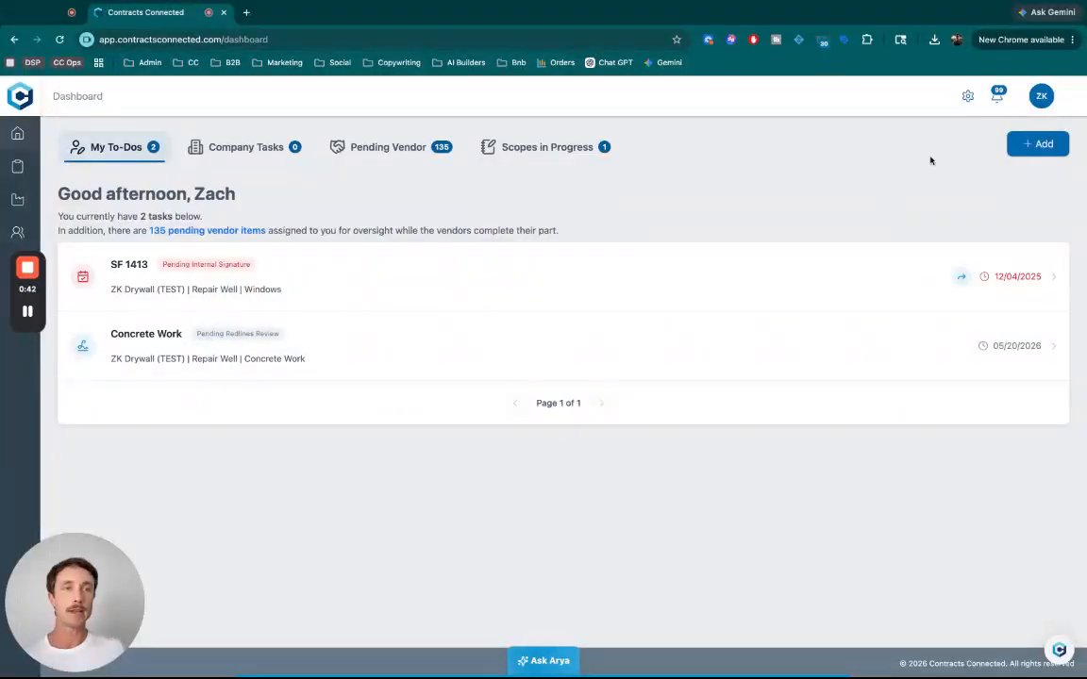
# - Start a new change order and choose Repair Well as its project
pyautogui.click(1057, 153)
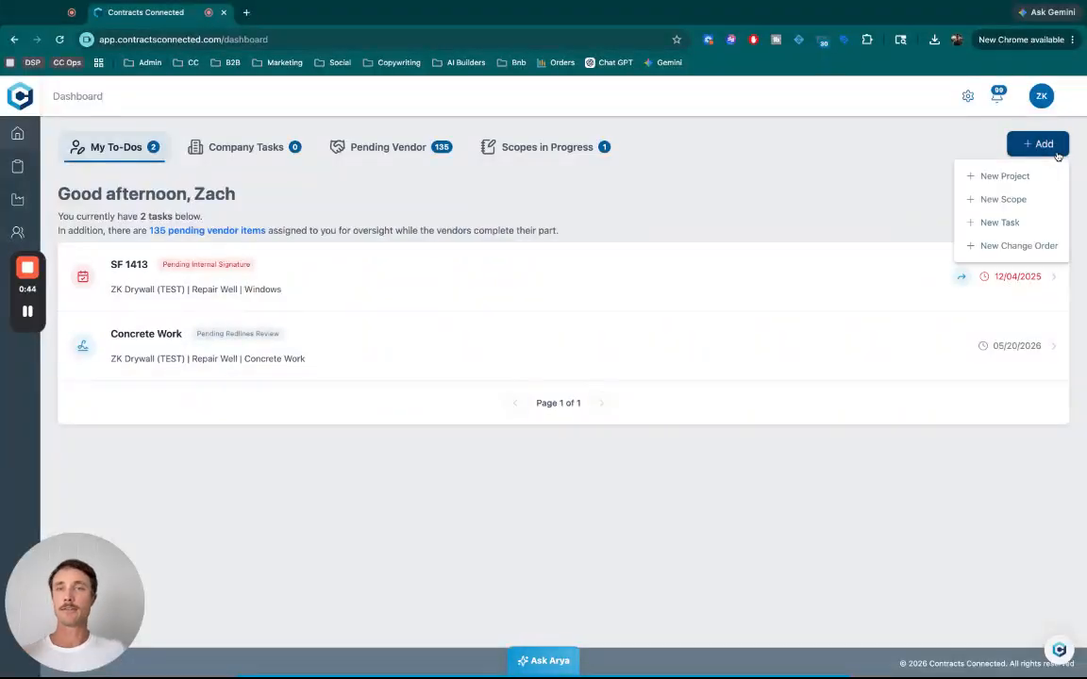
pyautogui.click(959, 245)
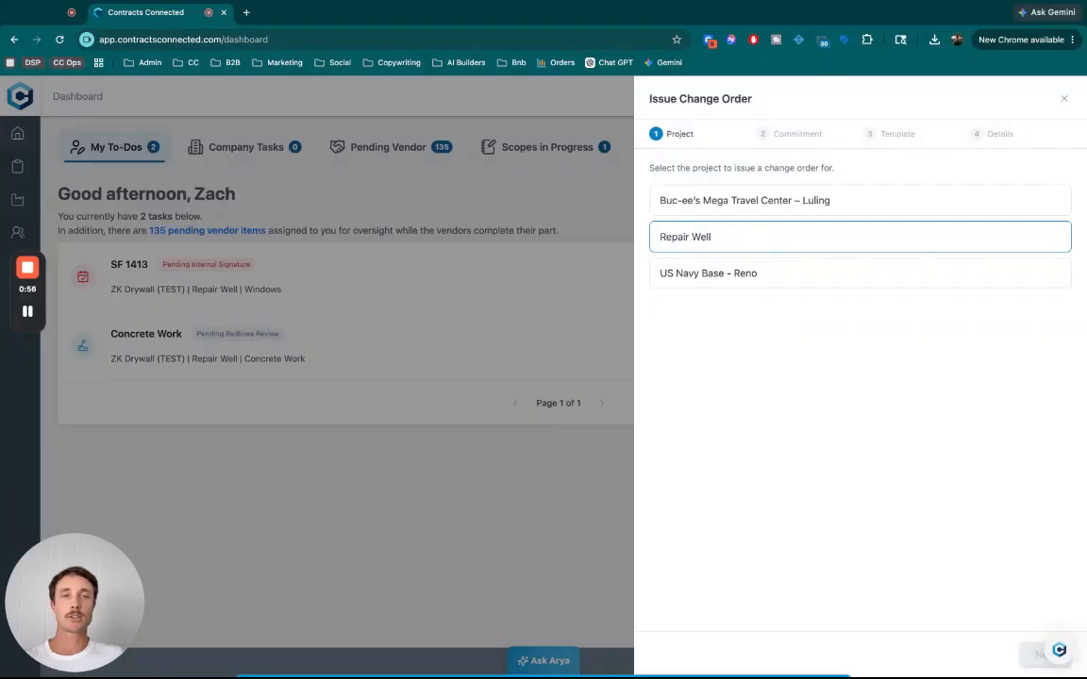
pyautogui.click(860, 236)
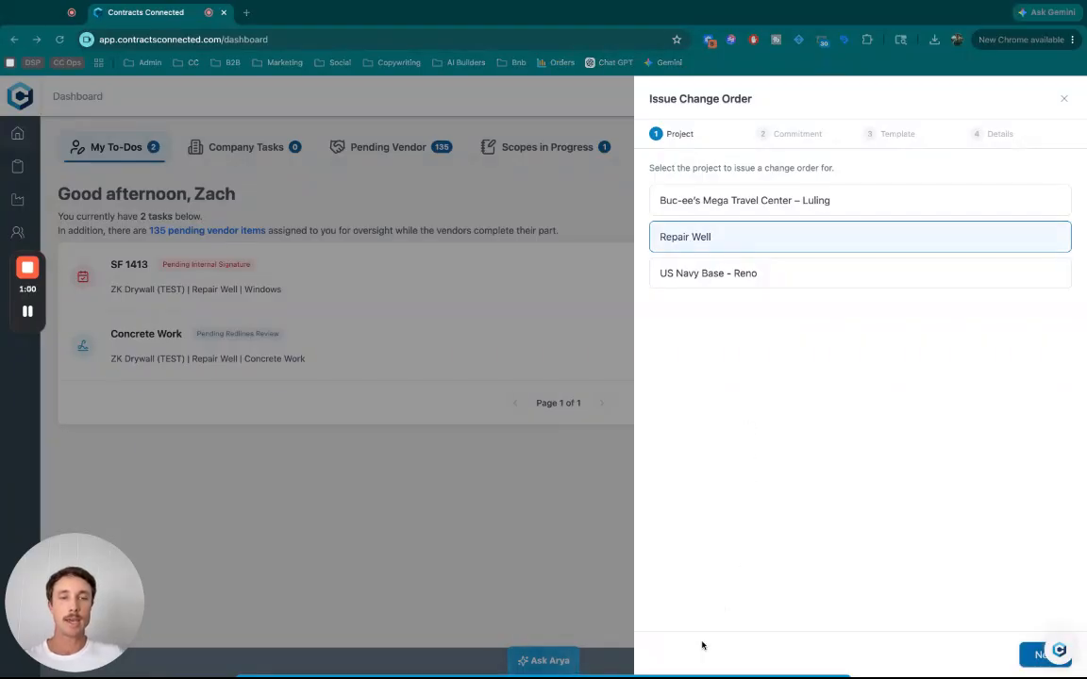
pyautogui.click(1038, 655)
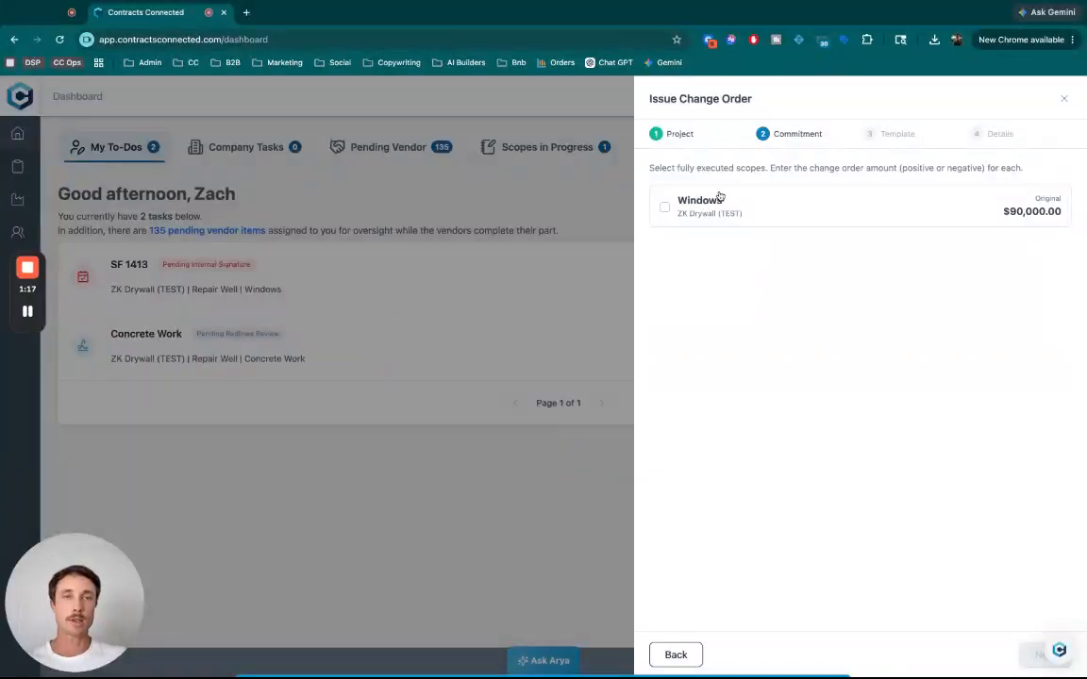
# - Include the Windows scope in the change order and choose the Change Order template
pyautogui.click(665, 207)
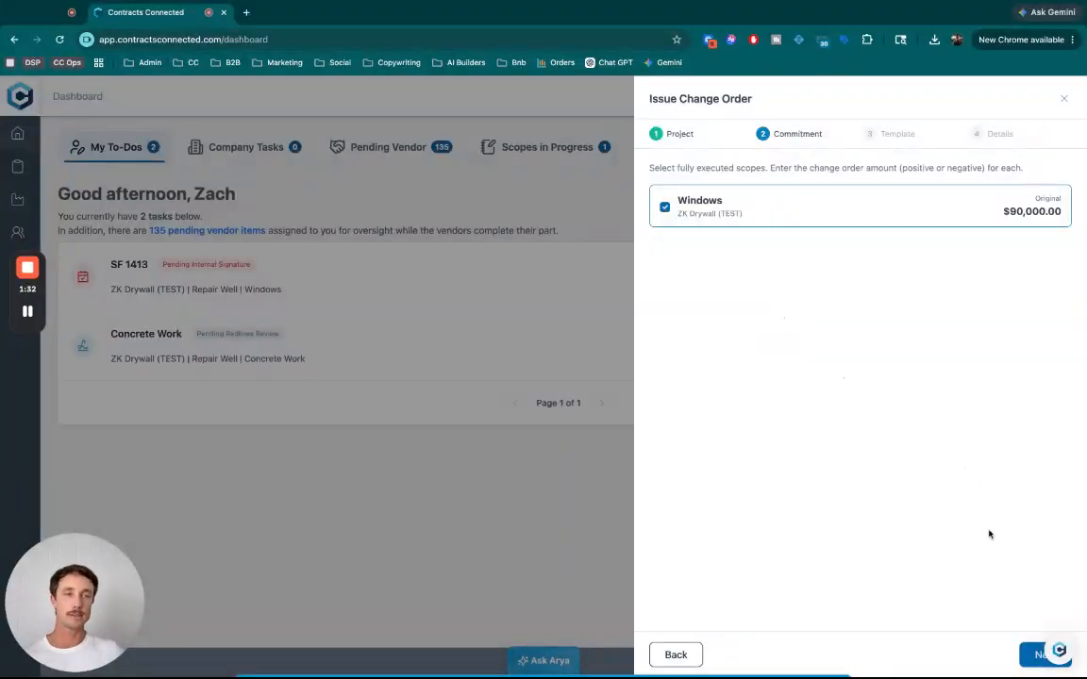
pyautogui.click(1027, 653)
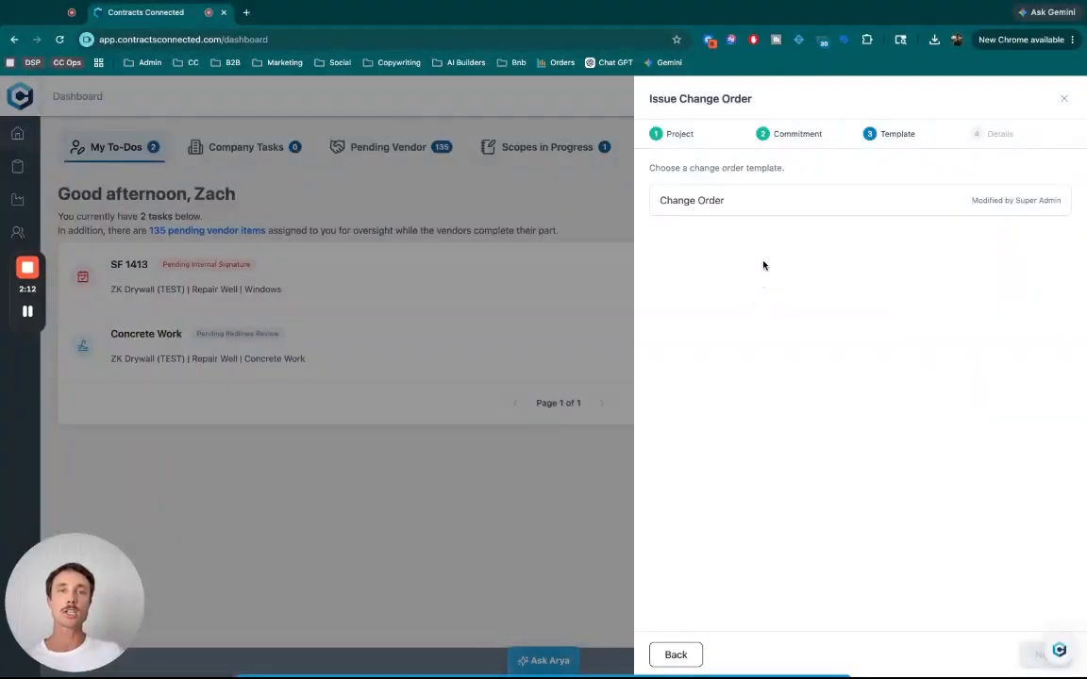
pyautogui.click(703, 201)
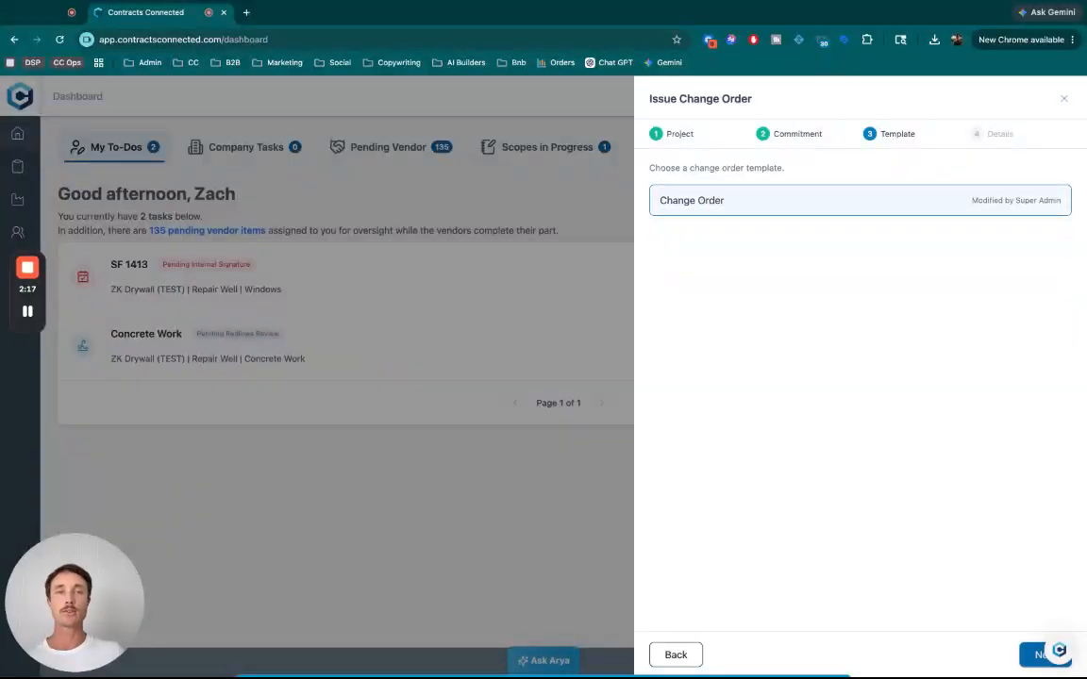
pyautogui.click(1038, 654)
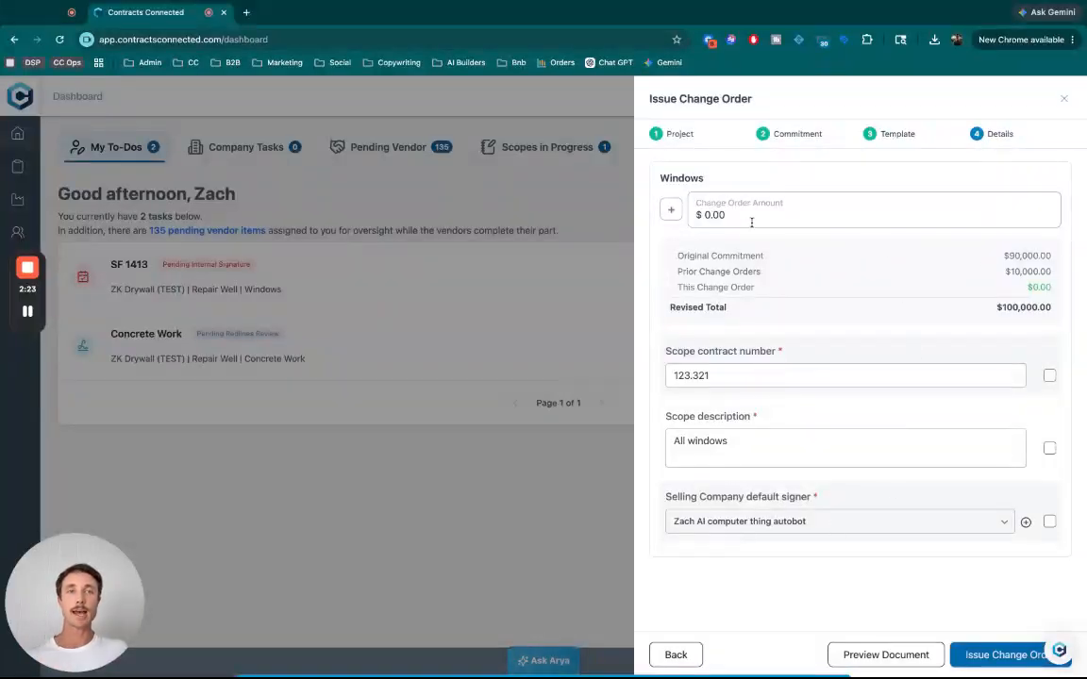
# - Set the change order amount for the Windows scope to $40,000.00 and check the revised total
pyautogui.click(750, 218)
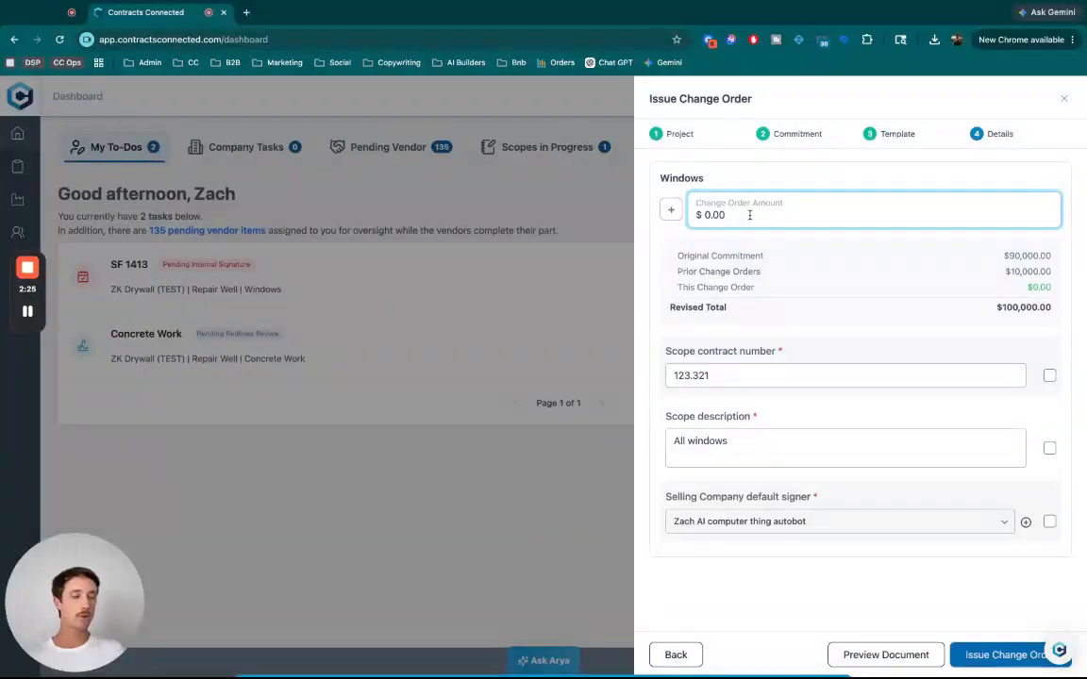
pyautogui.write('40,00')
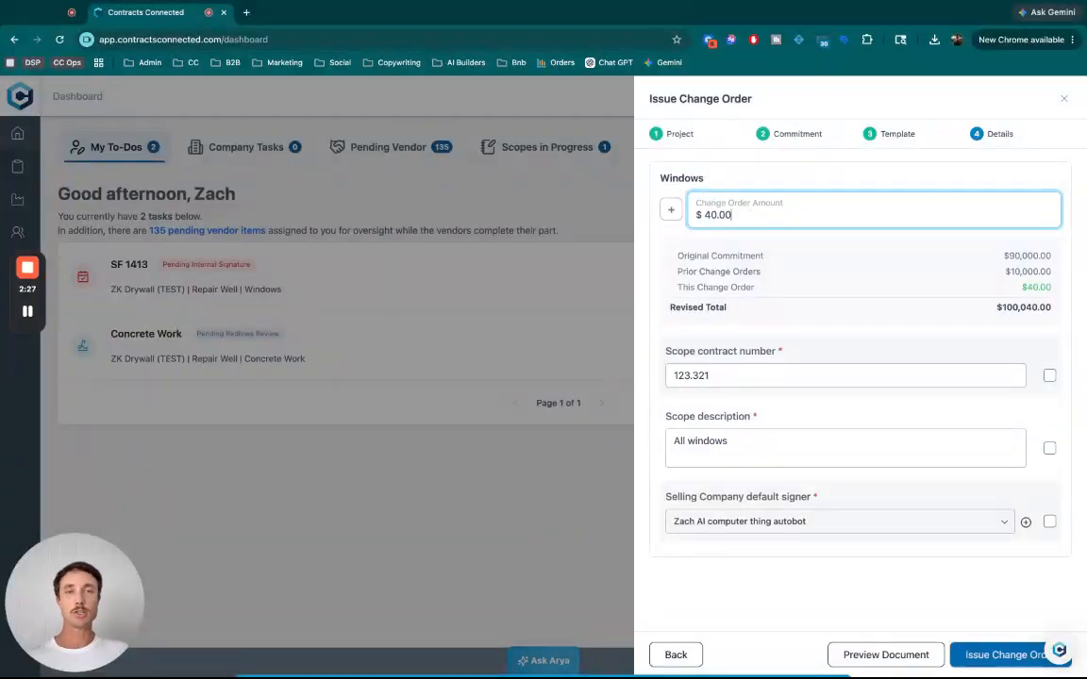
pyautogui.write('0.00')
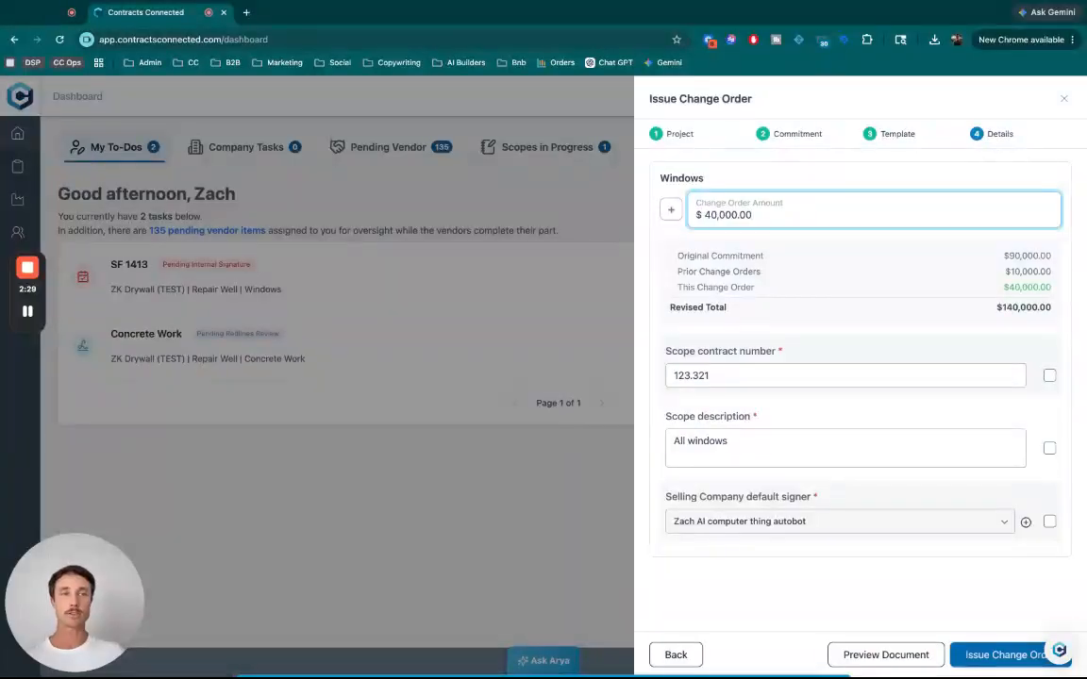
pyautogui.click(1012, 255)
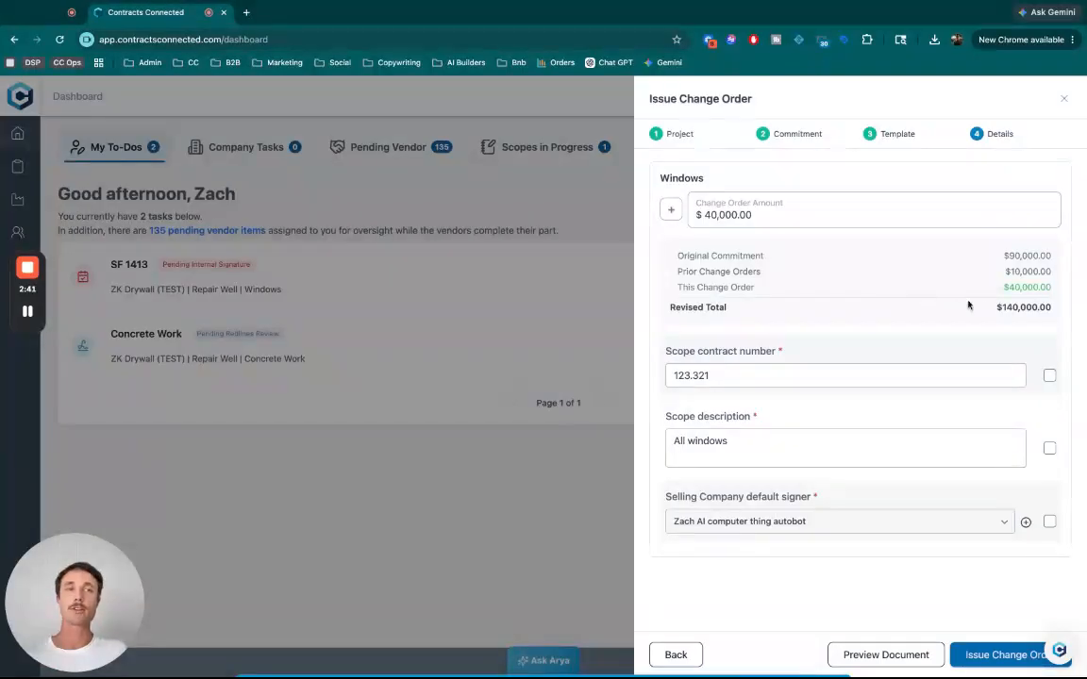
pyautogui.moveTo(1005, 311); pyautogui.dragTo(1036, 309)
pyautogui.click(874, 322)
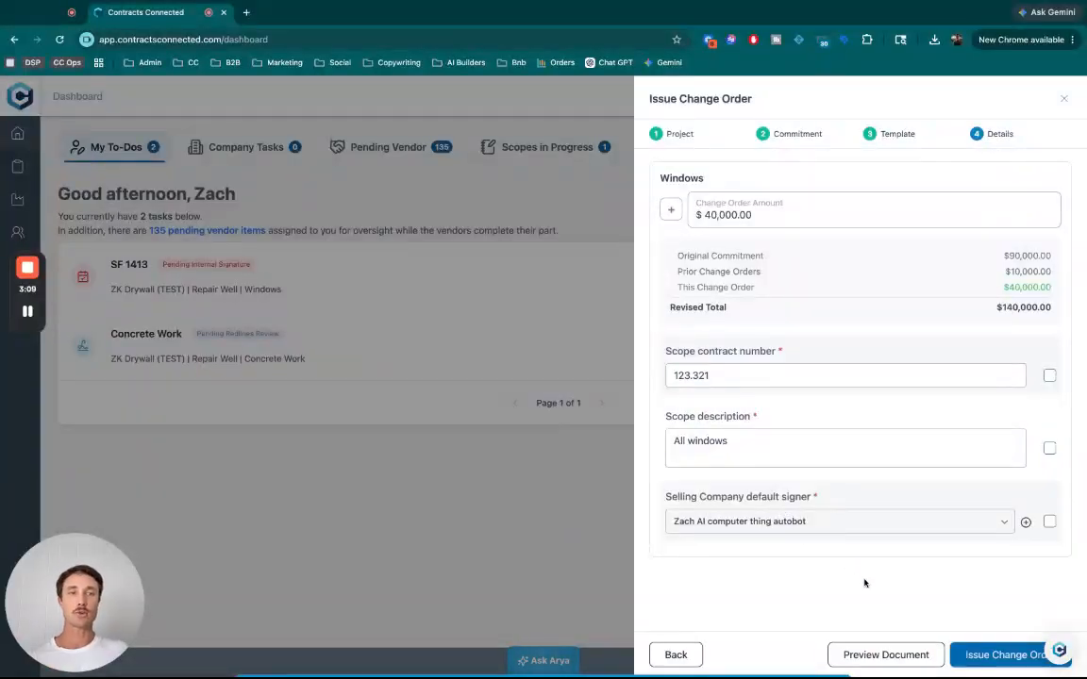
# - Preview the change order document, close the preview and issue the change order
pyautogui.click(890, 654)
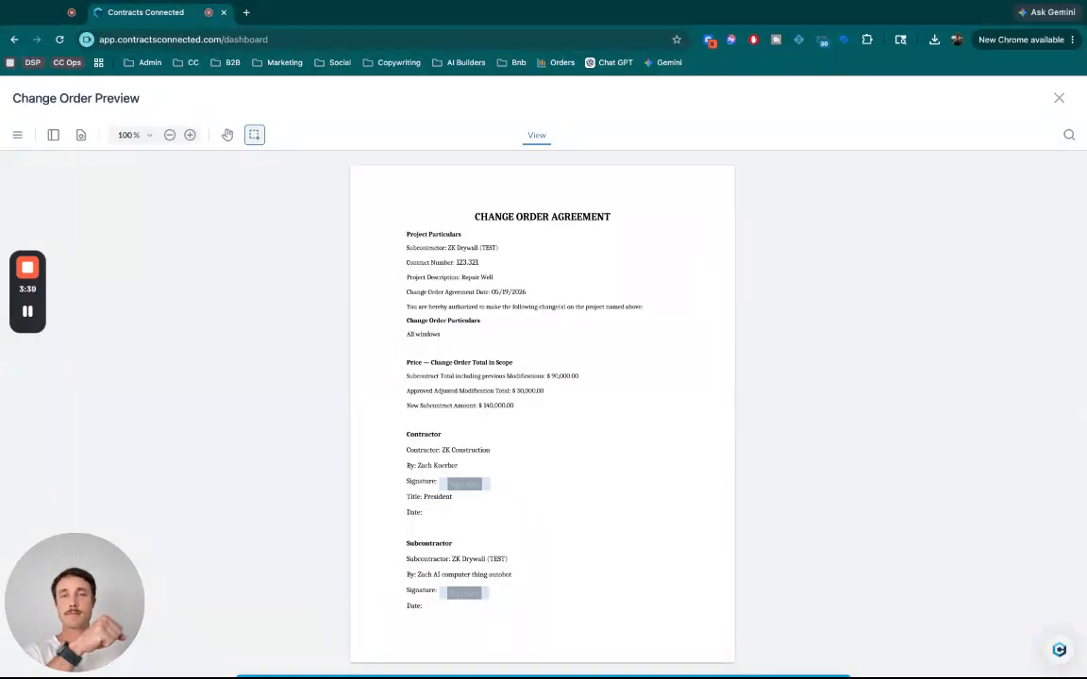
pyautogui.click(1059, 100)
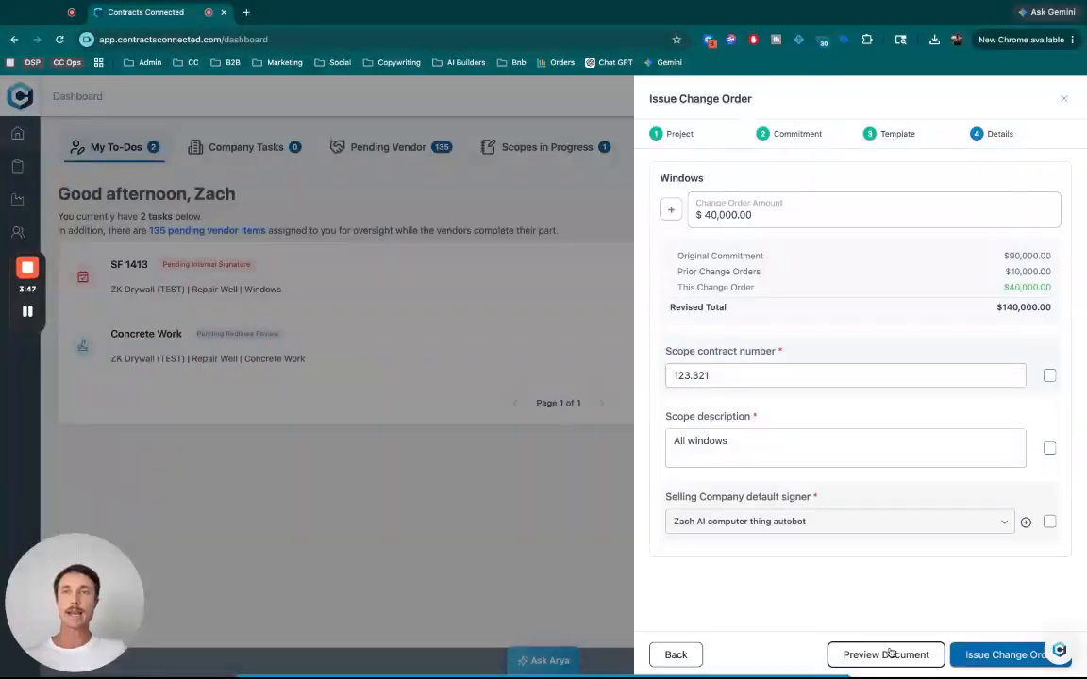
pyautogui.click(1007, 658)
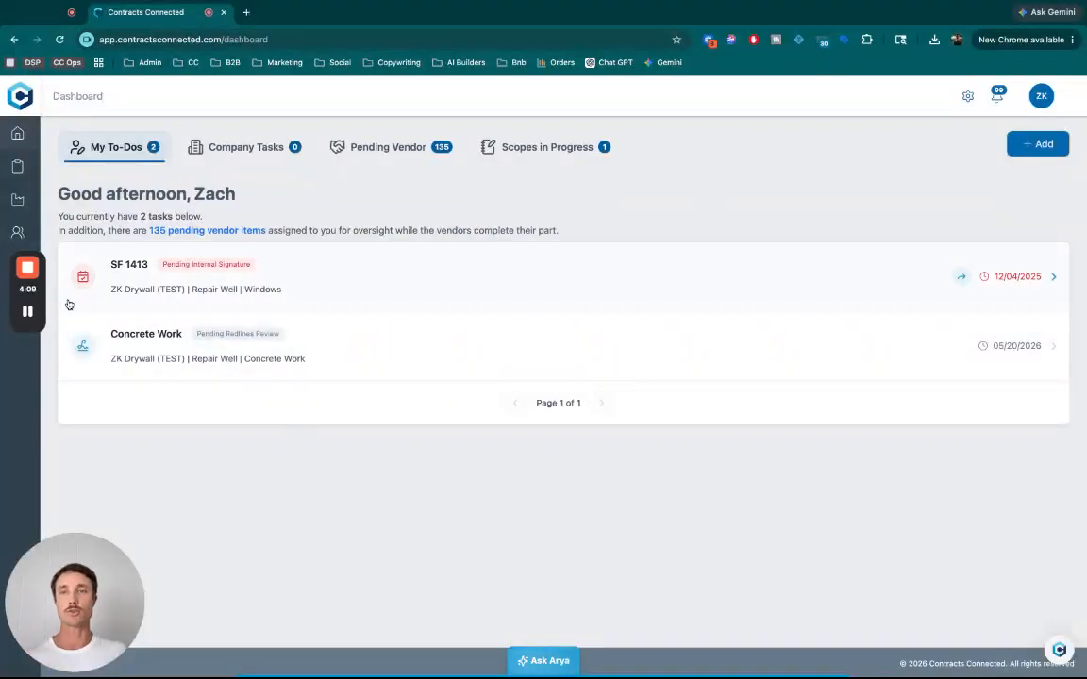
# - Review the original commitment, this change order and total change orders amounts in the vendor's Windows CO-002 task
pyautogui.click(29, 313)
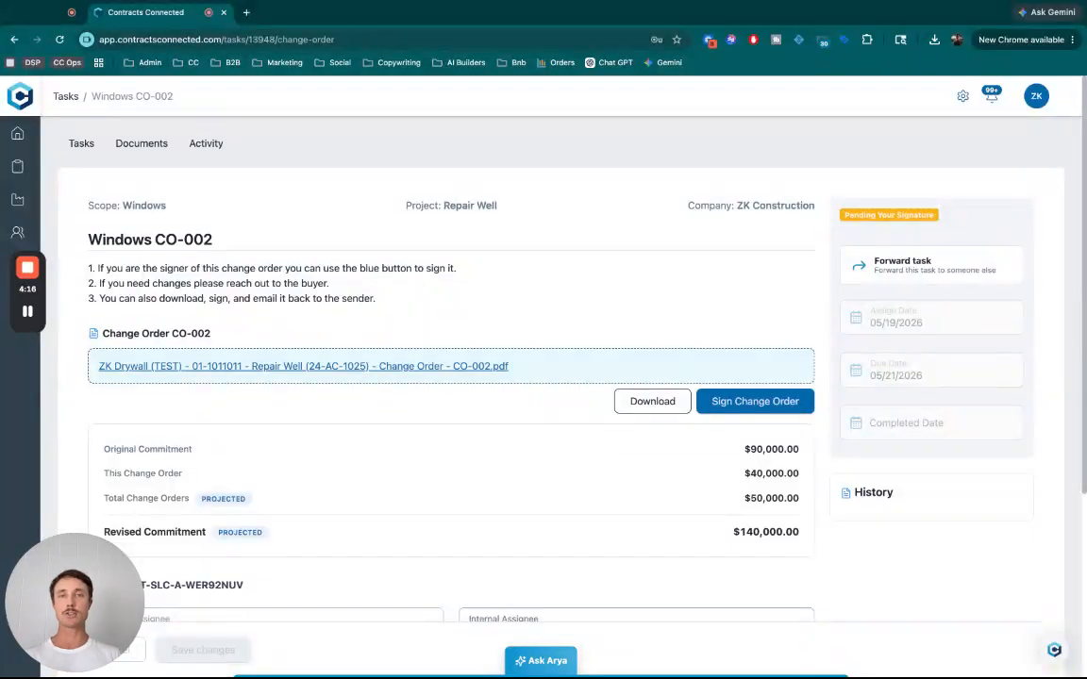
pyautogui.scroll(-1, 459, 332)
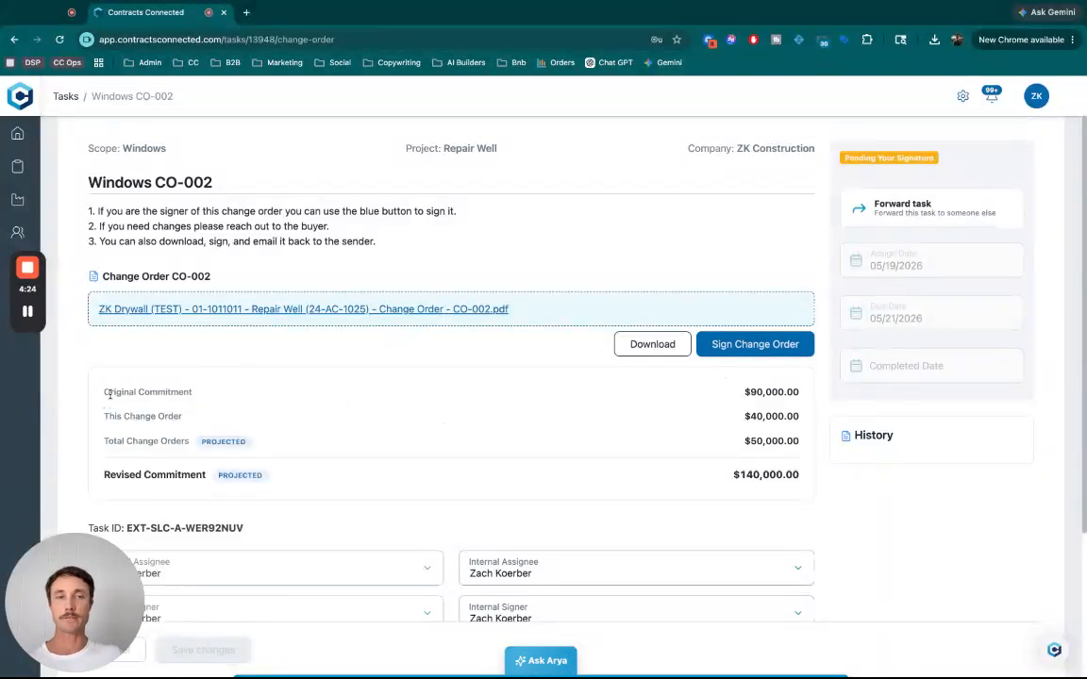
pyautogui.doubleClick(770, 392)
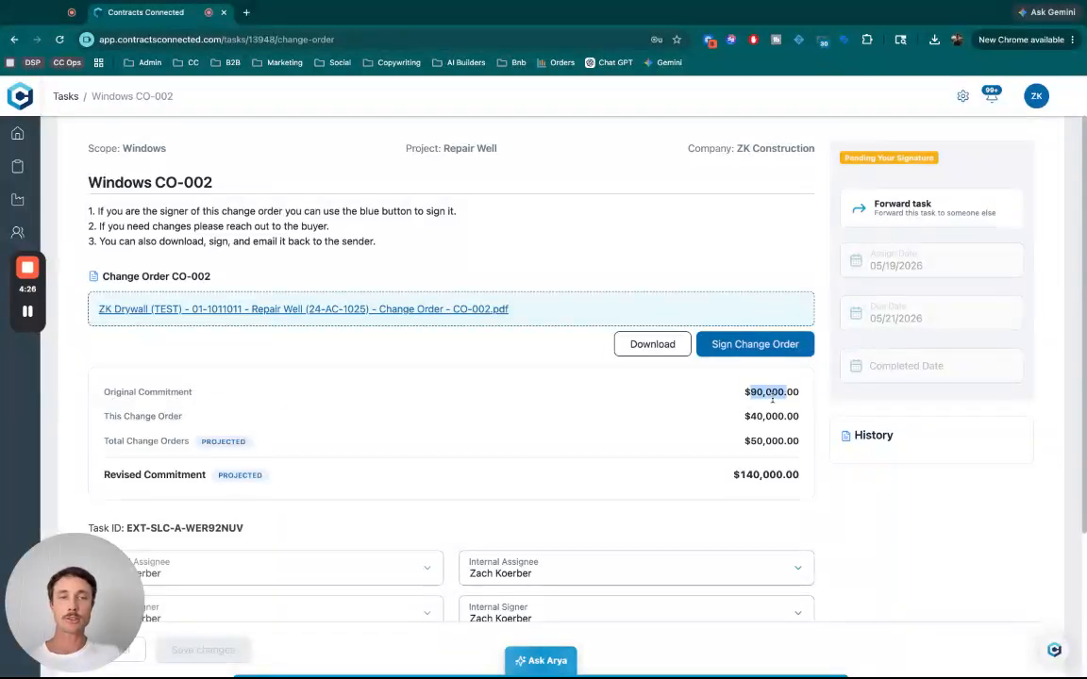
pyautogui.doubleClick(758, 416)
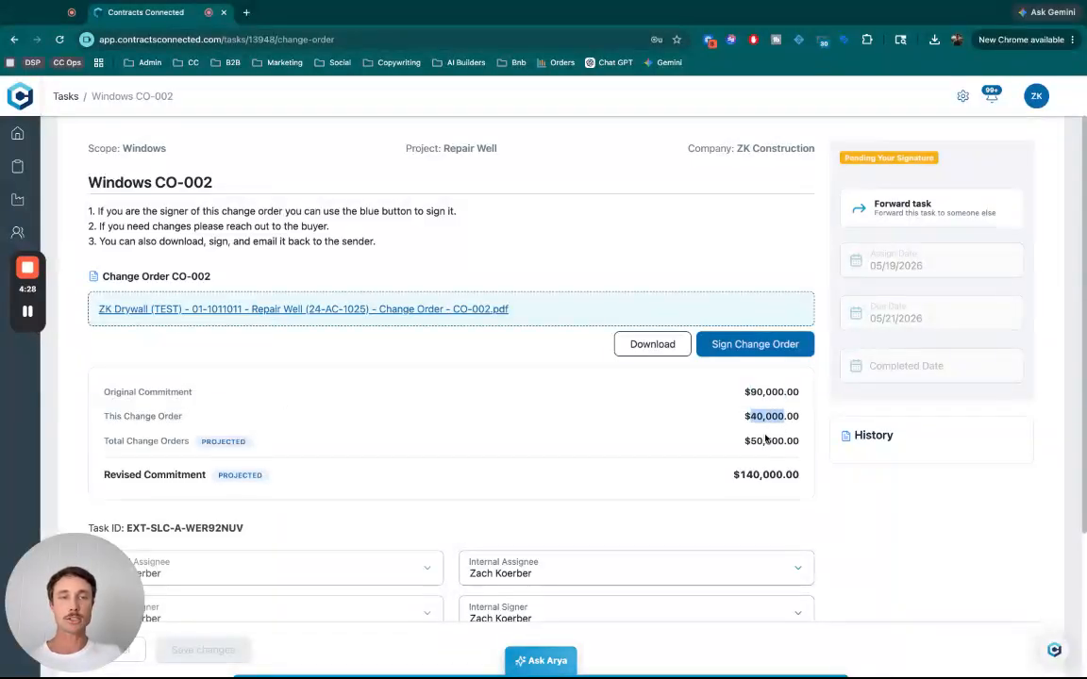
pyautogui.doubleClick(776, 443)
pyautogui.click(672, 436)
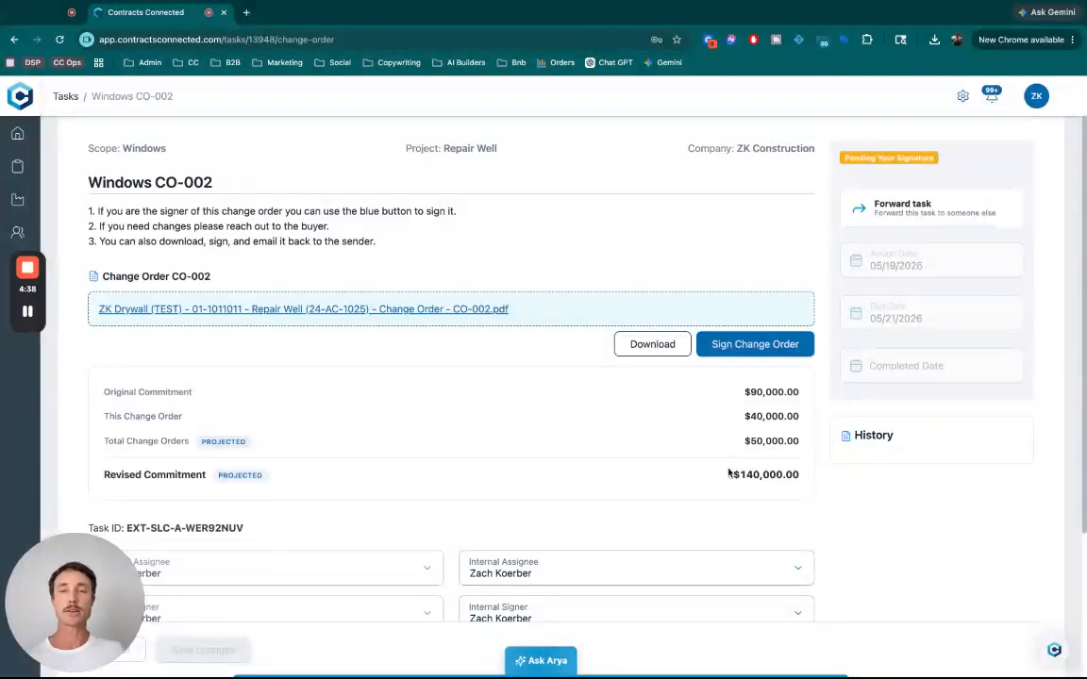
# - Sign the Windows CO-002 change order in the subcontractor signature field and complete the agreement
pyautogui.click(785, 346)
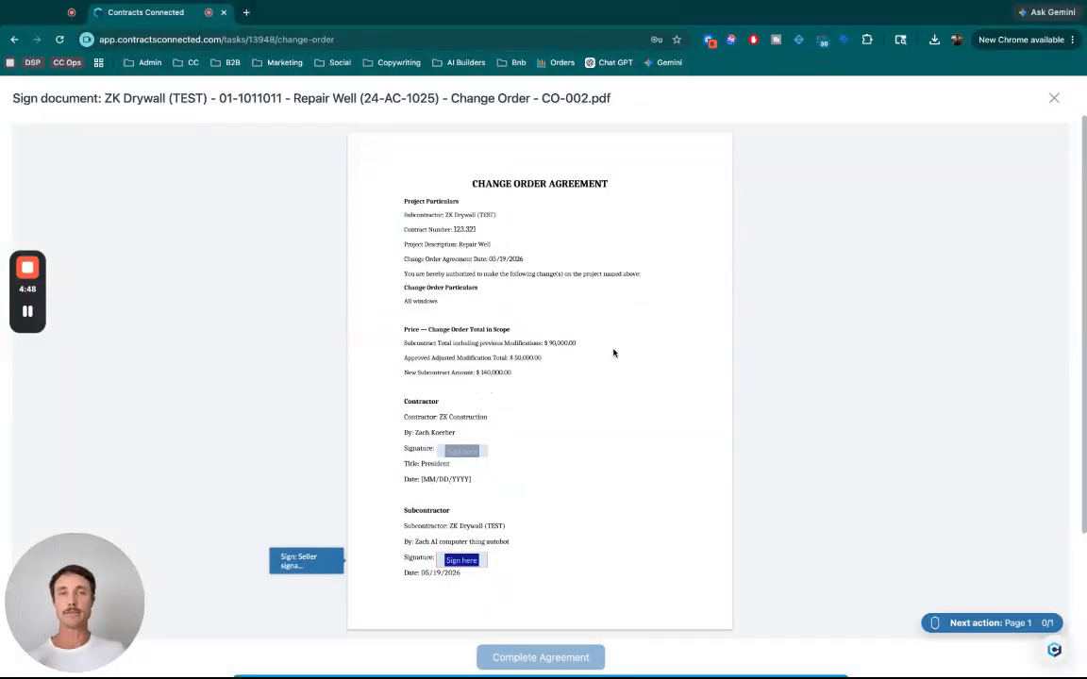
pyautogui.click(467, 561)
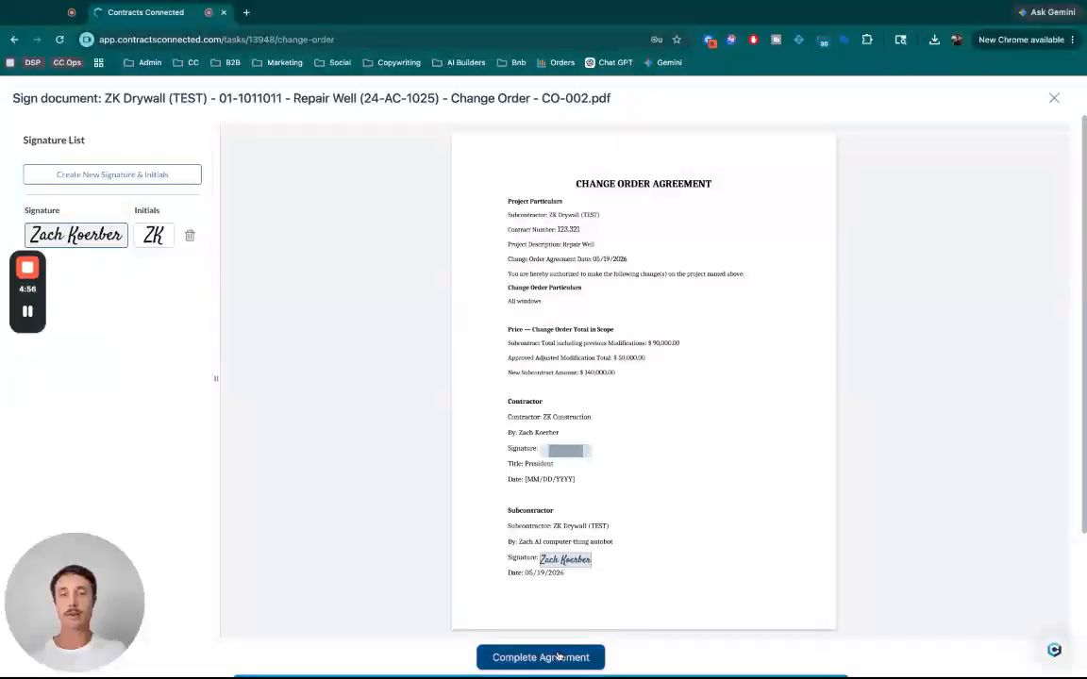
pyautogui.click(558, 656)
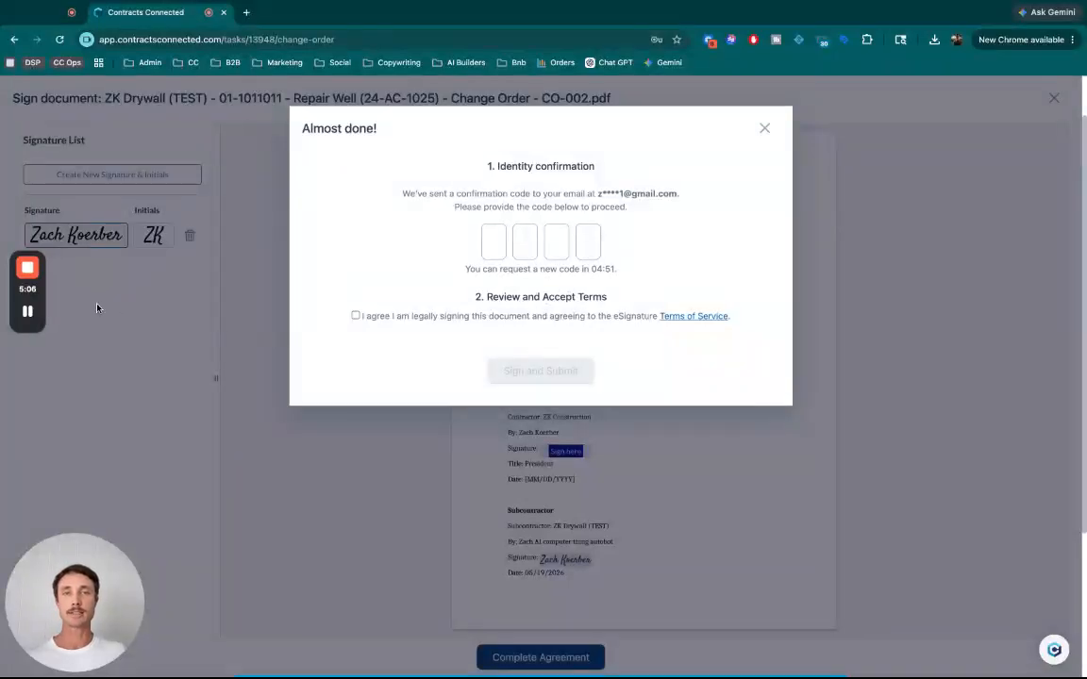
pyautogui.moveTo(28, 312)
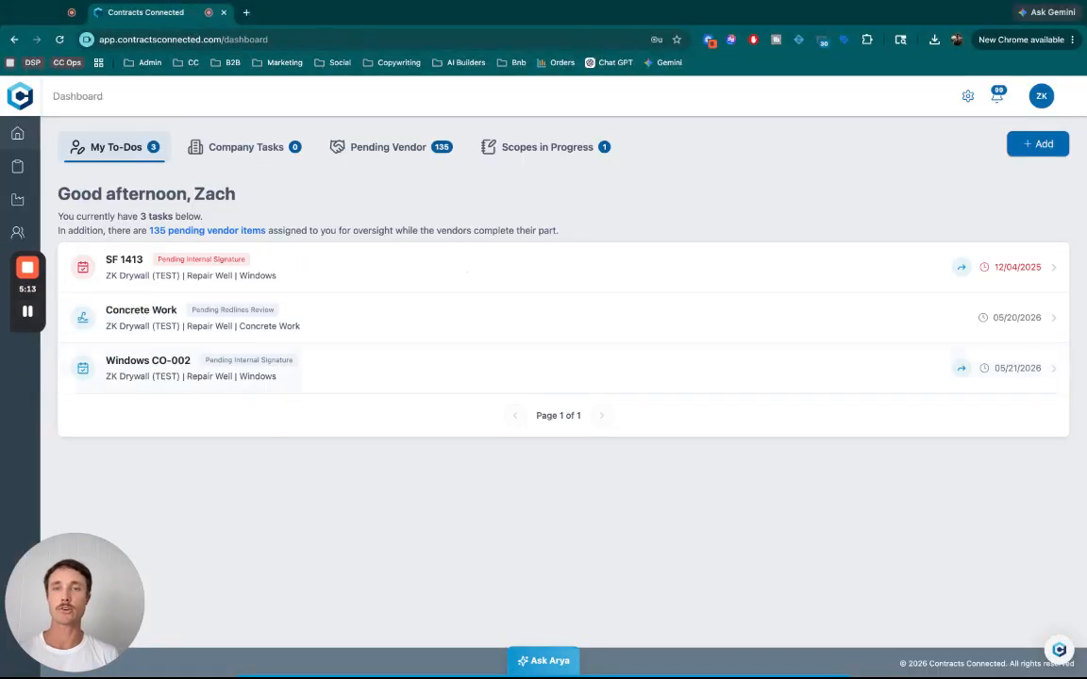
# - Open the Windows CO-002 to-do, sign the change order in the contractor signature field and complete the agreement
pyautogui.click(188, 368)
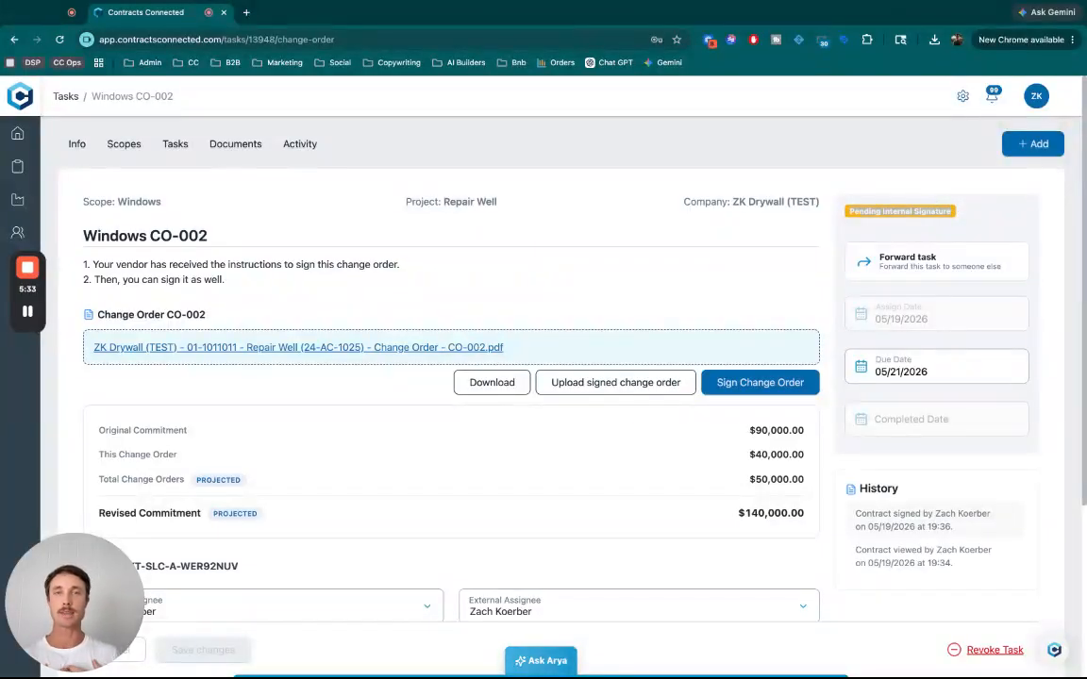
pyautogui.scroll(-1, 775, 283)
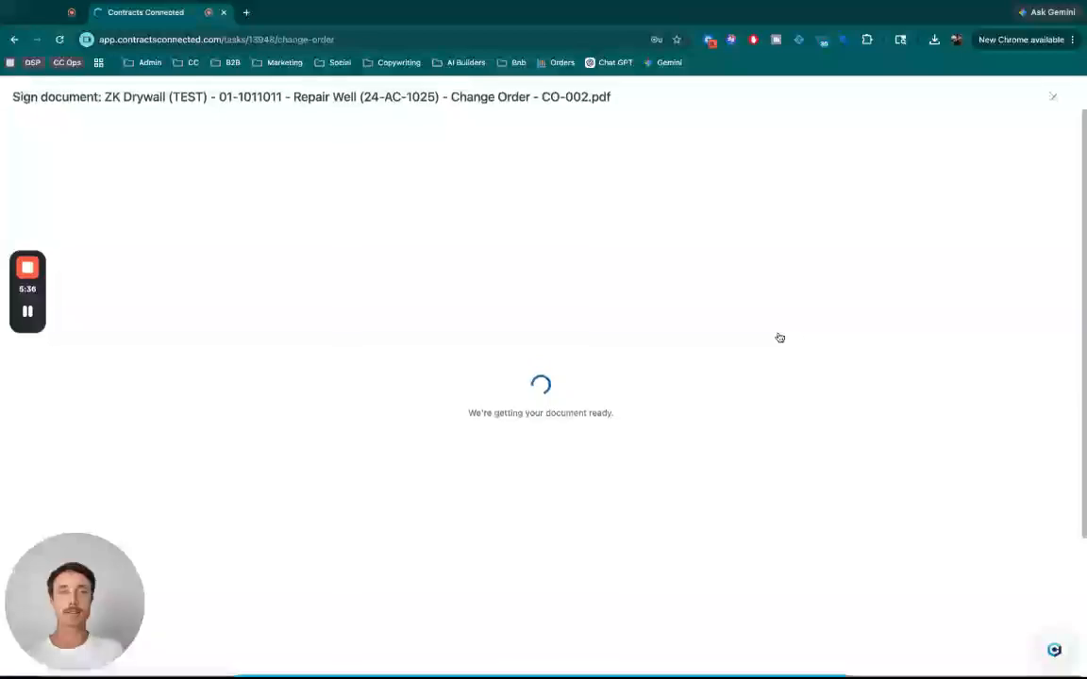
pyautogui.click(779, 336)
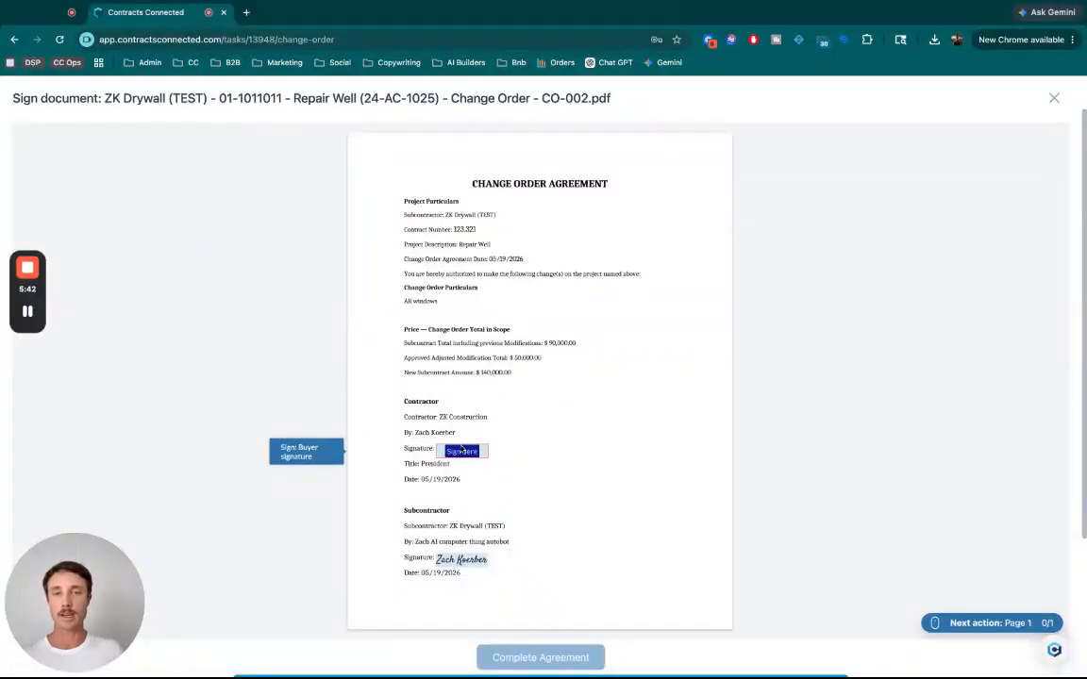
pyautogui.click(461, 450)
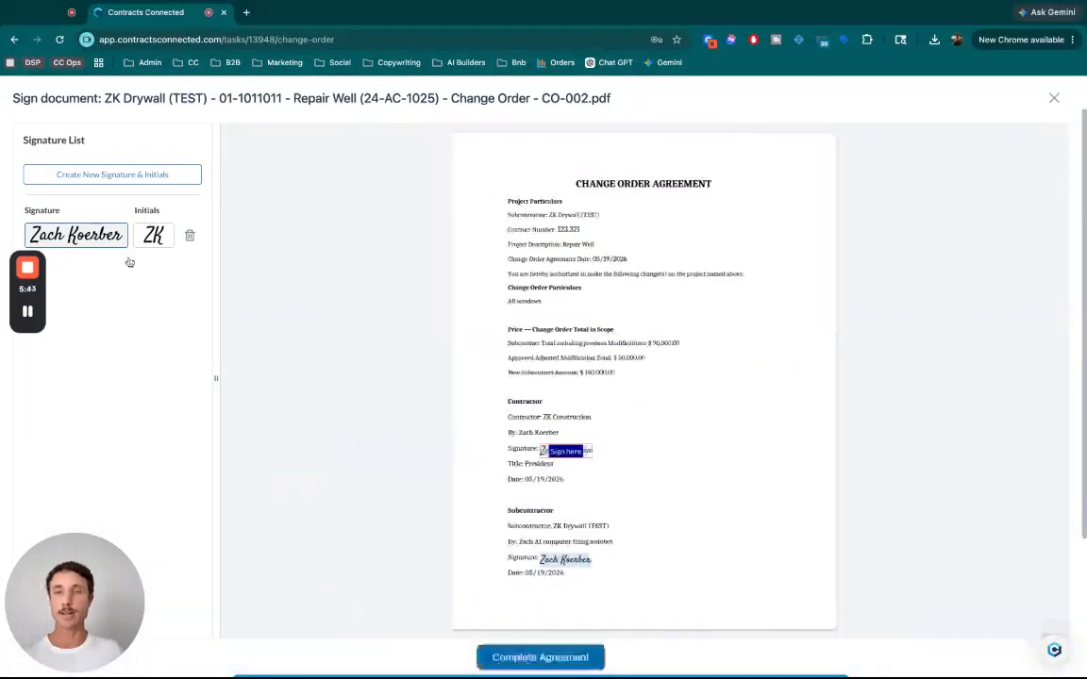
pyautogui.click(543, 657)
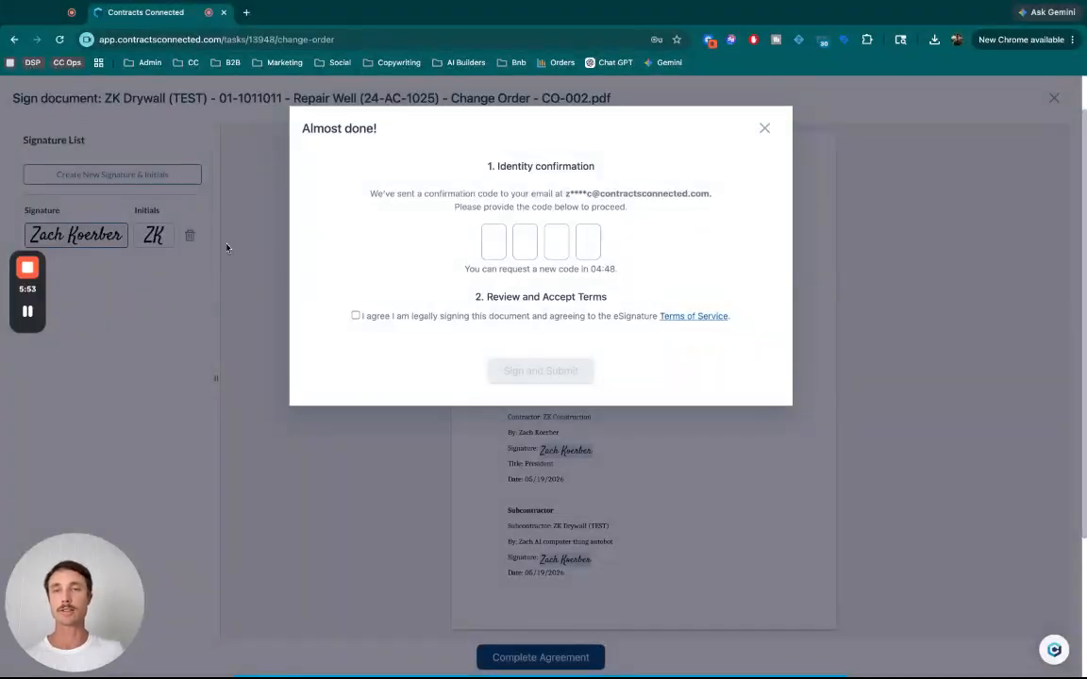
pyautogui.moveTo(24, 319)
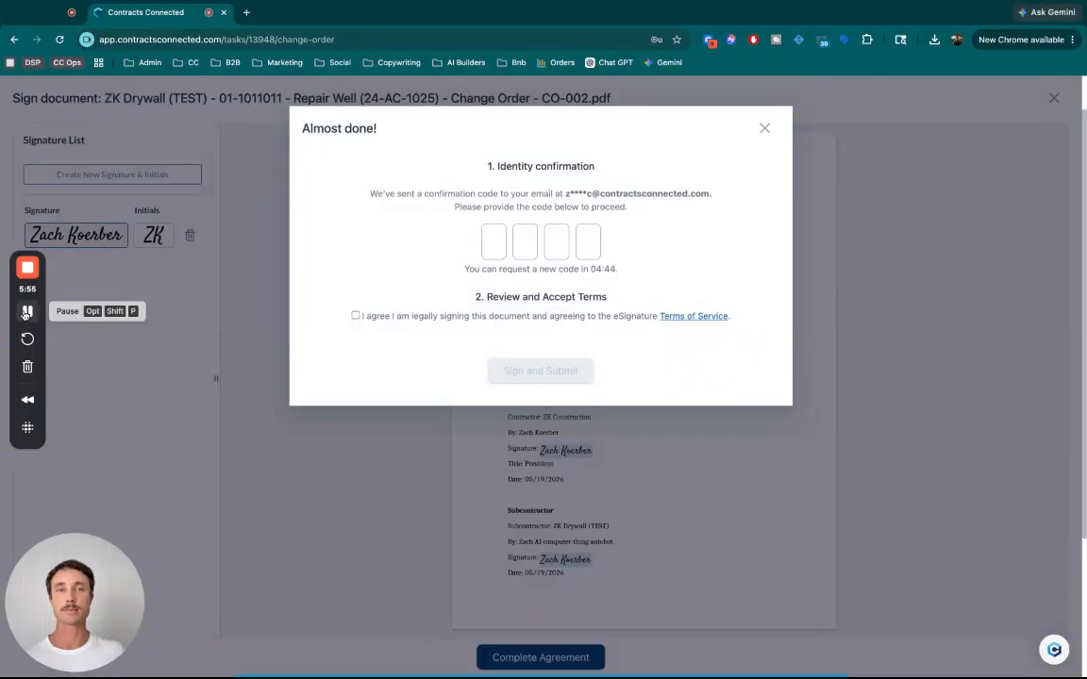
pyautogui.click(26, 312)
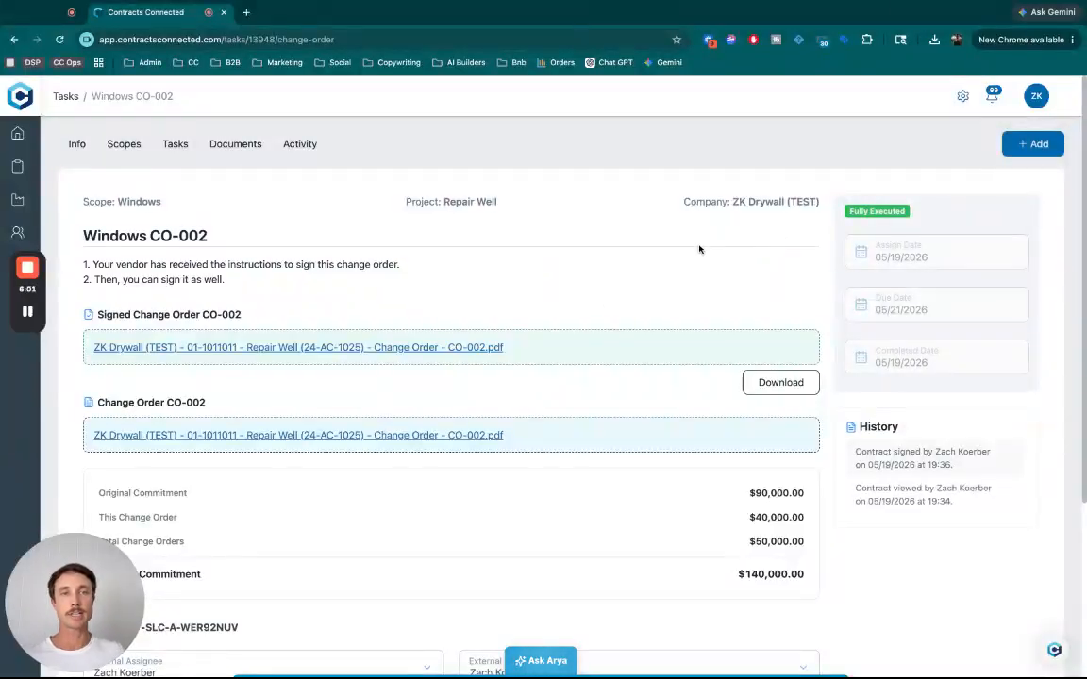
# - Review the commitment and change order amounts of the fully executed Windows CO-002 change order
pyautogui.scroll(-2, 684, 253)
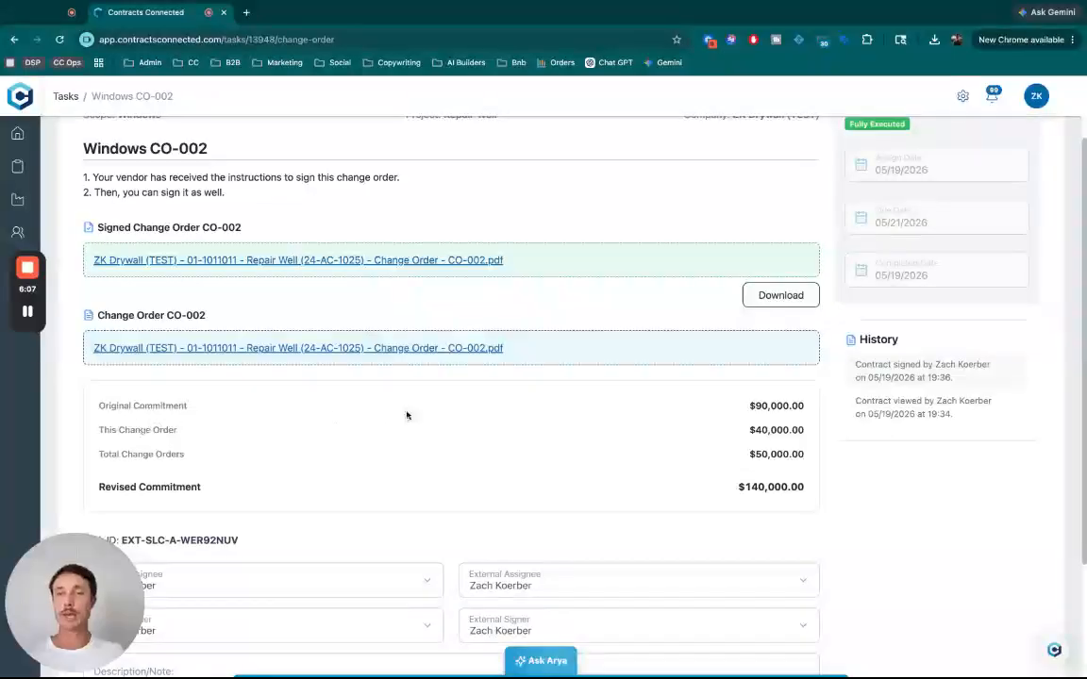
pyautogui.doubleClick(758, 406)
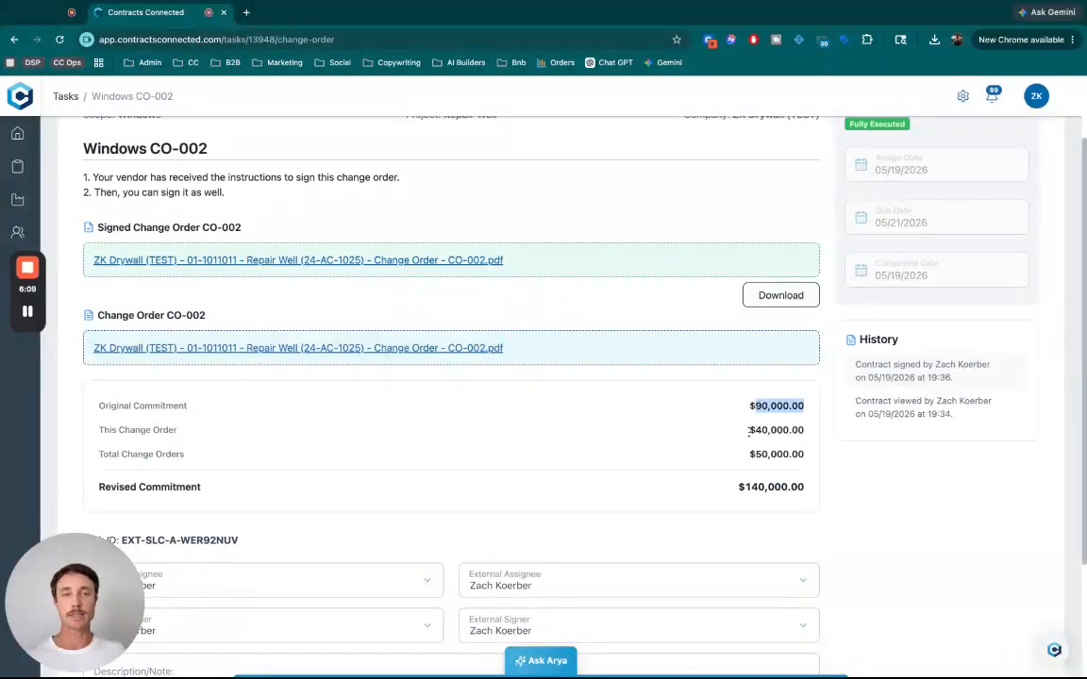
pyautogui.click(718, 419)
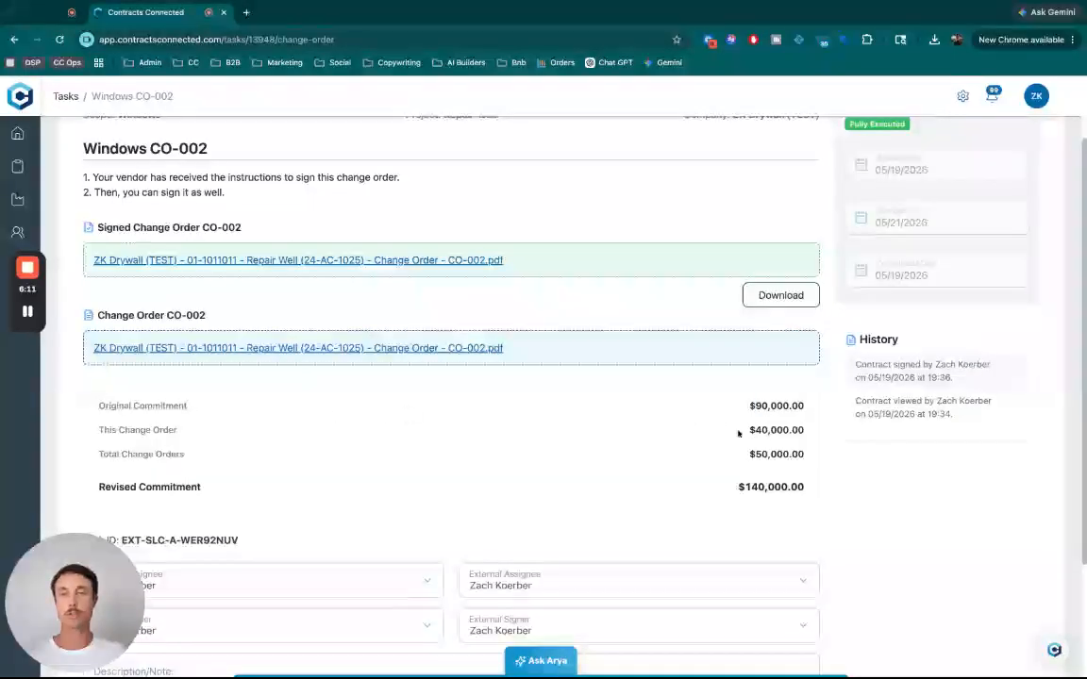
# - Check the total change orders and revised commitment amounts against this change order's amount in the executed Windows CO-002 task
pyautogui.doubleClick(758, 431)
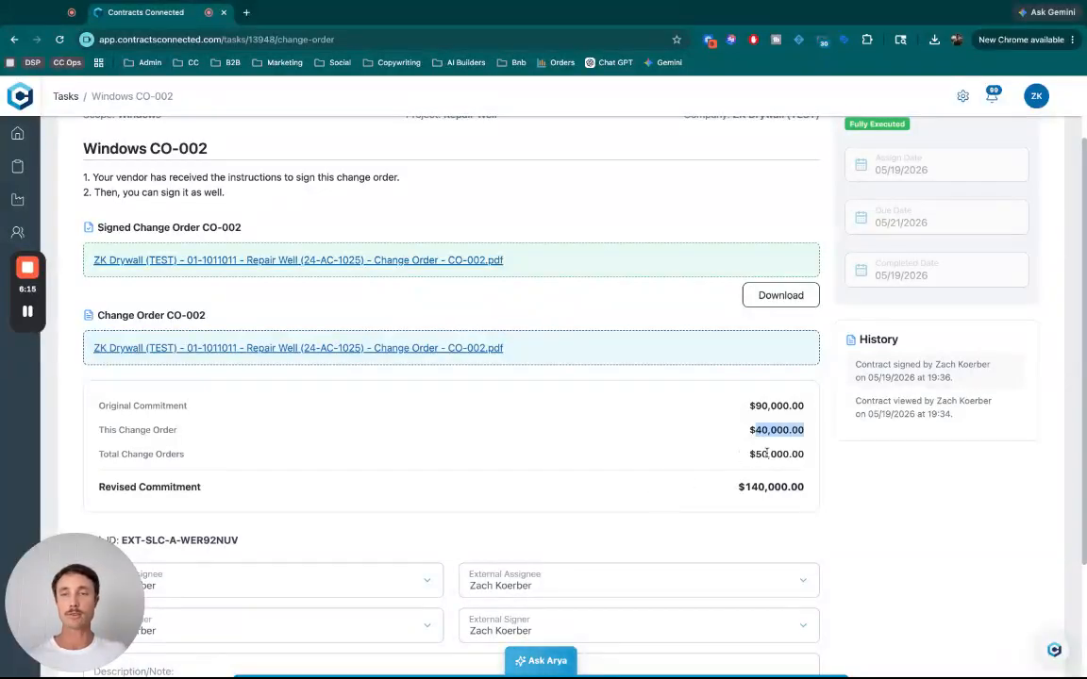
pyautogui.doubleClick(764, 455)
pyautogui.scroll(1, 563, 420)
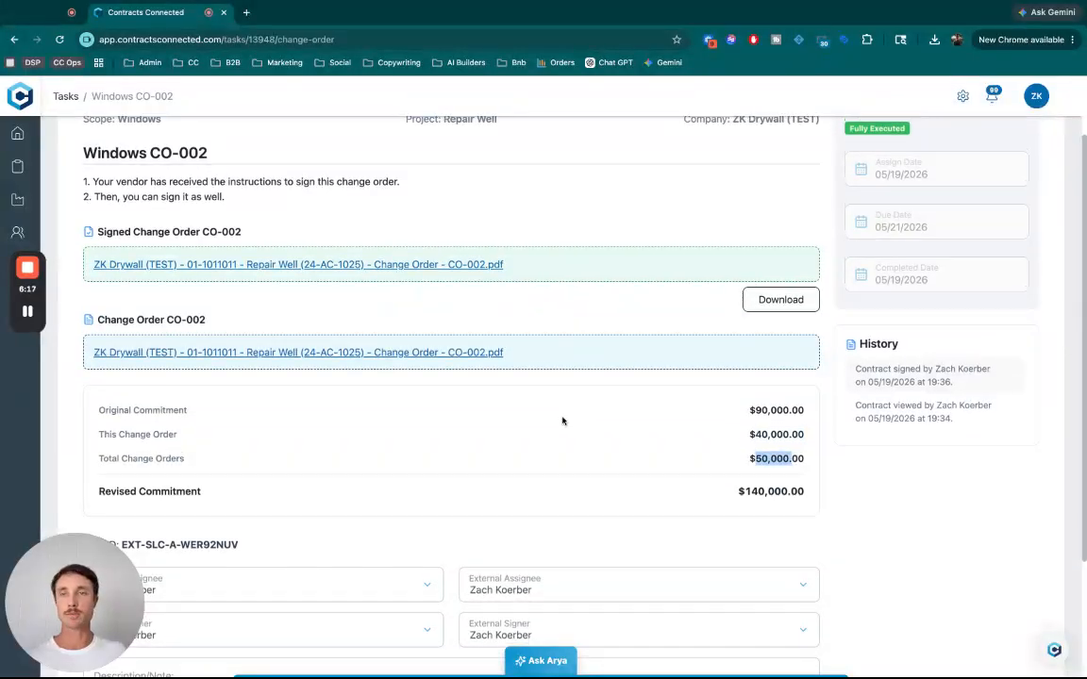
pyautogui.click(181, 155)
pyautogui.moveTo(182, 155); pyautogui.dragTo(217, 162)
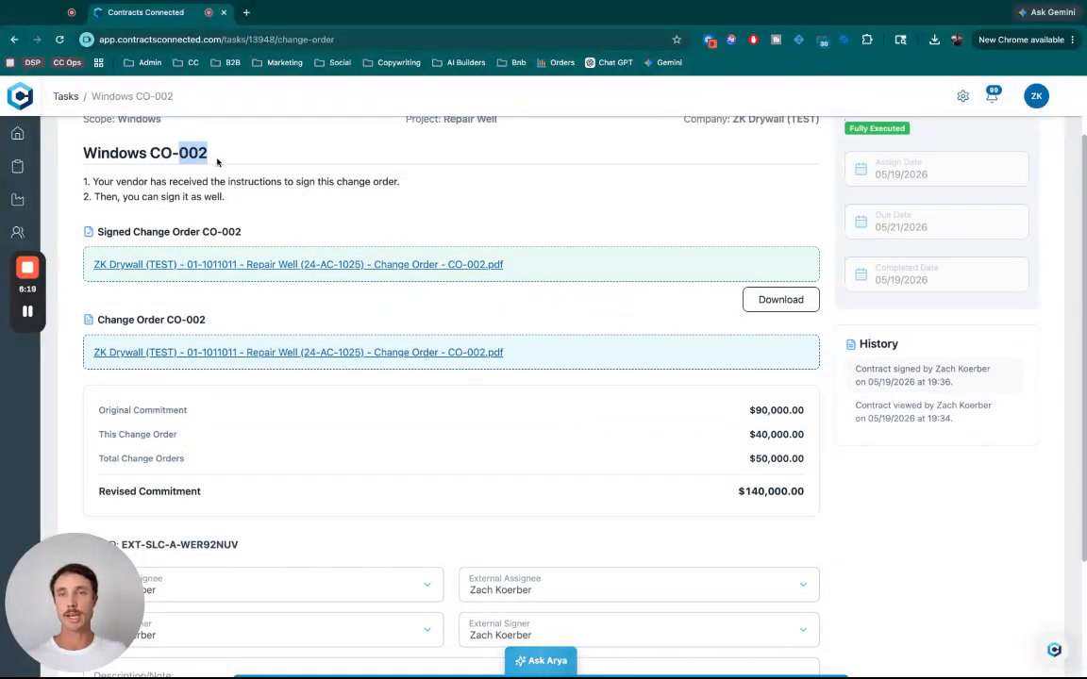
pyautogui.doubleClick(755, 463)
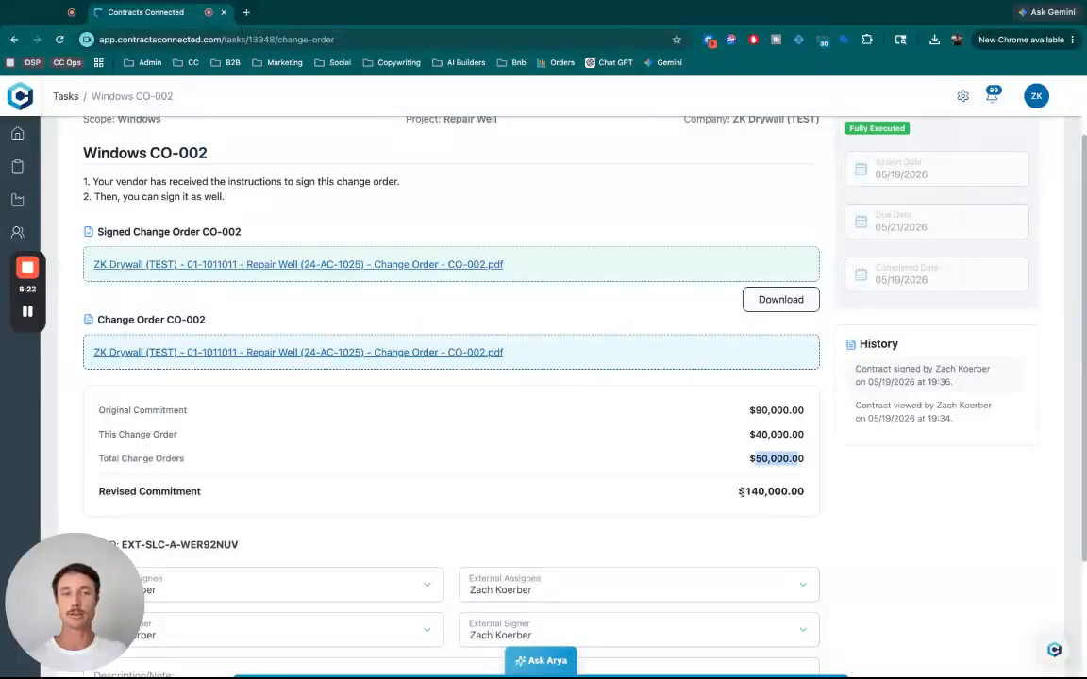
pyautogui.moveTo(743, 492); pyautogui.dragTo(788, 492)
pyautogui.click(648, 491)
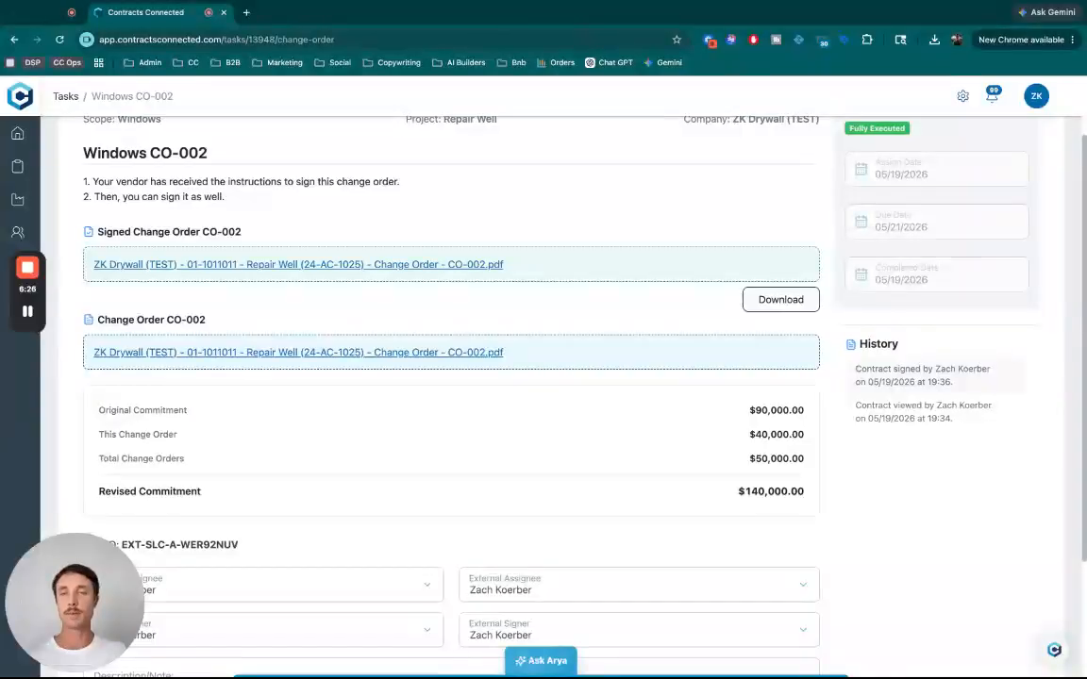
# - Open the Windows scope from the project's scopes and review its change orders and revised commitment summary
pyautogui.scroll(1, 648, 492)
pyautogui.scroll(2, 407, 201)
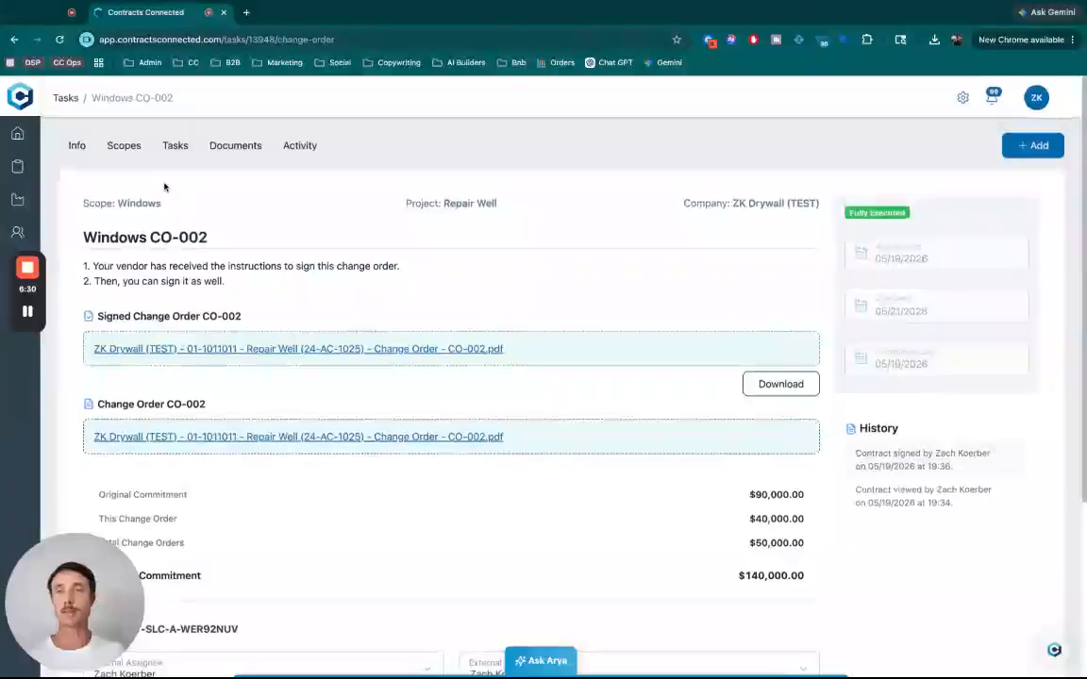
pyautogui.click(122, 147)
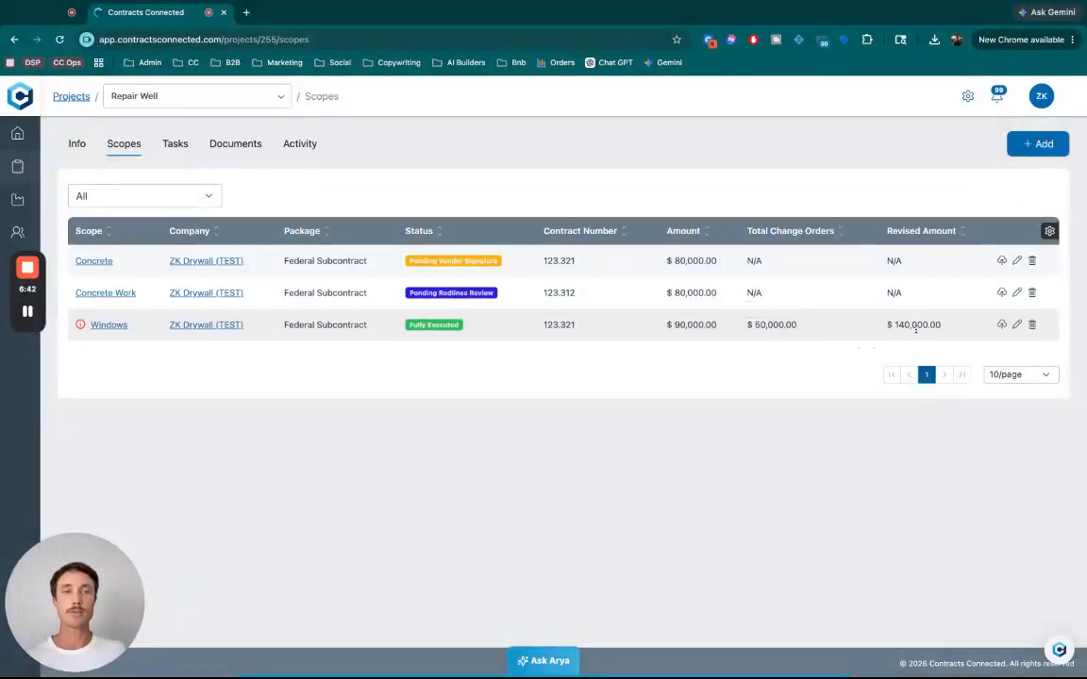
pyautogui.click(110, 326)
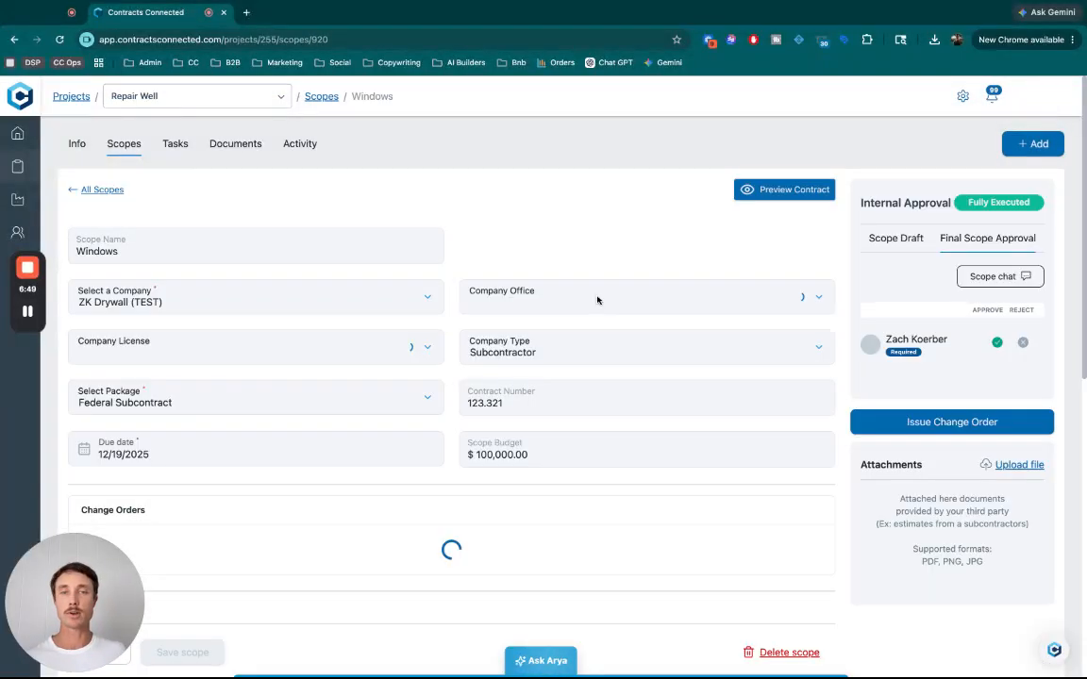
pyautogui.scroll(-3, 604, 486)
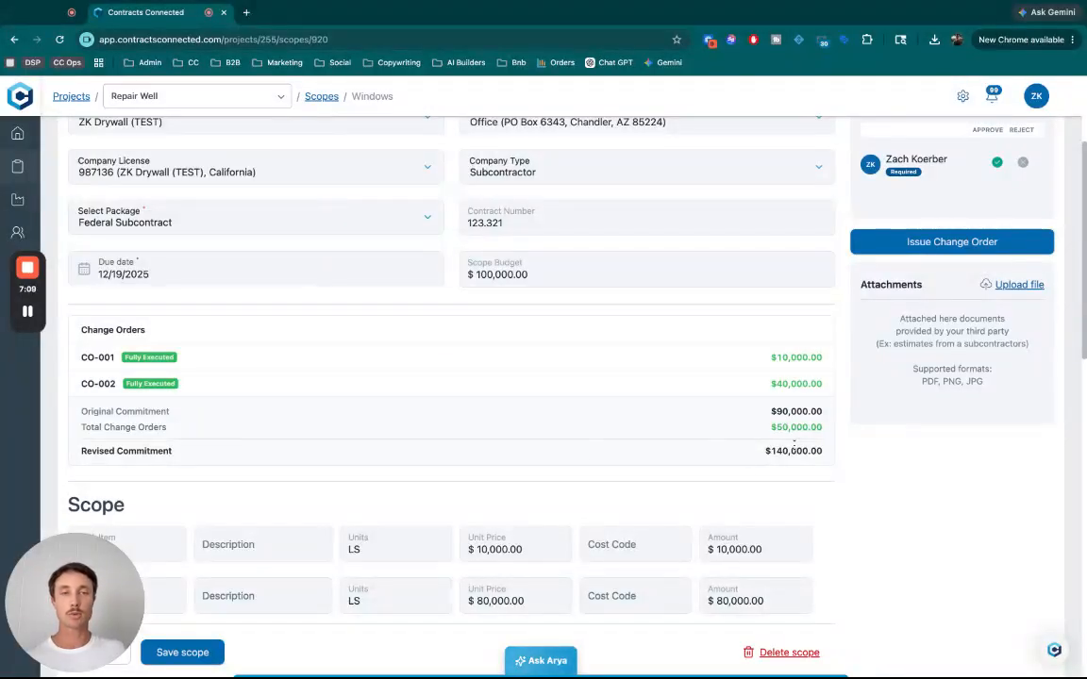
pyautogui.scroll(2, 791, 446)
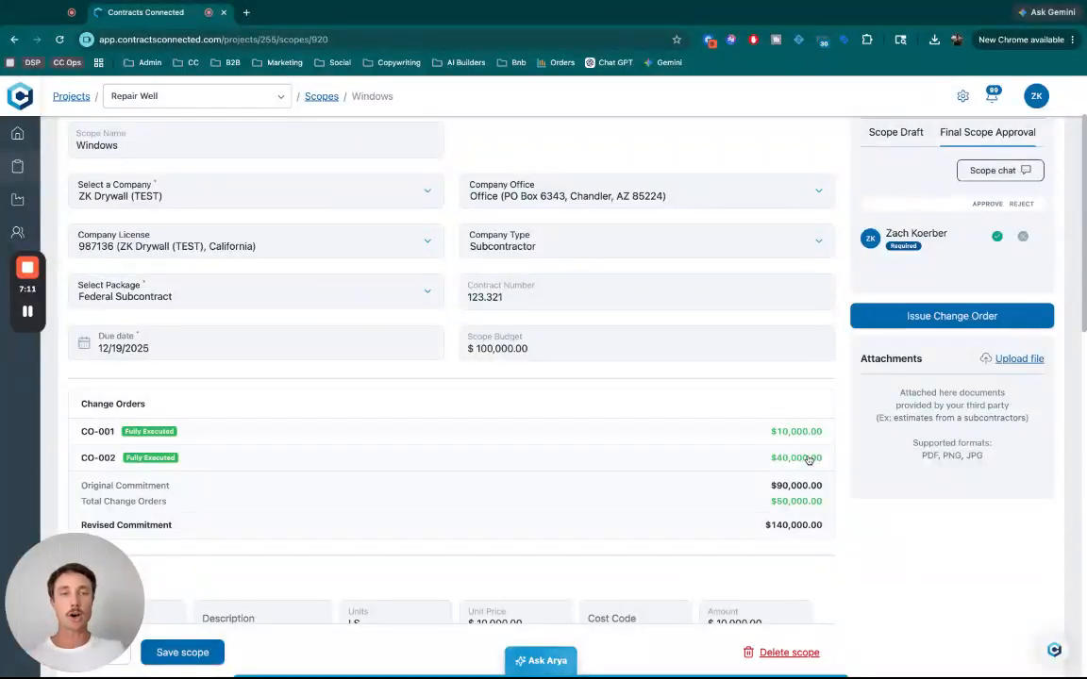
pyautogui.scroll(-1, 795, 481)
pyautogui.scroll(3, 796, 497)
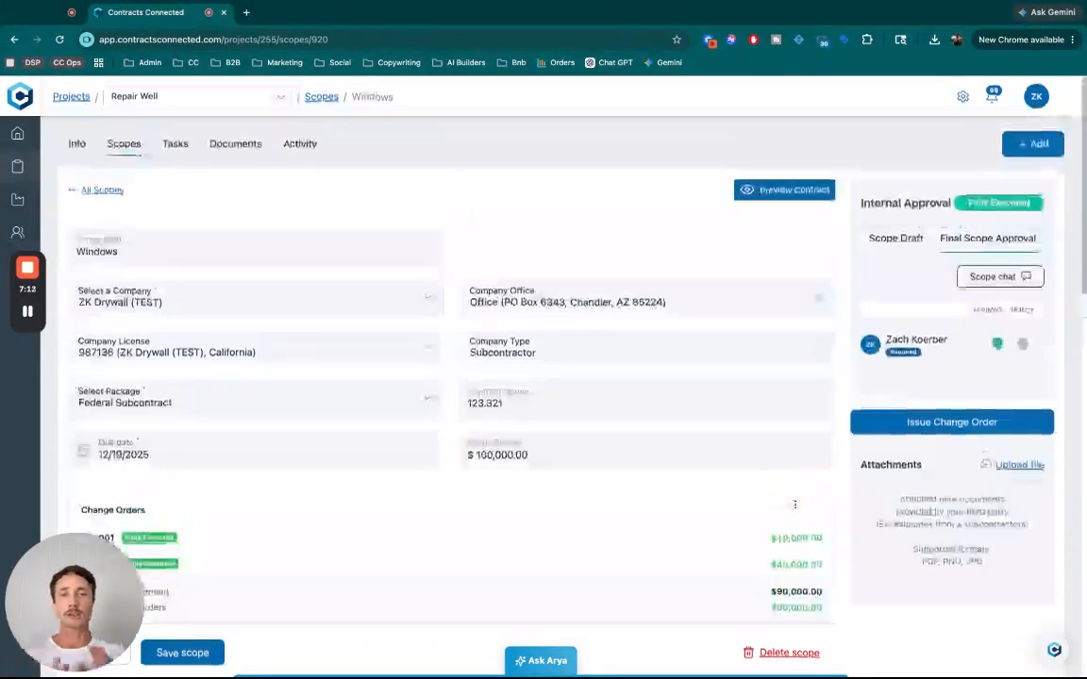
# - Open the project's documents, discarding unsaved scope changes, and widen the Document column to fit the full file names
pyautogui.click(246, 146)
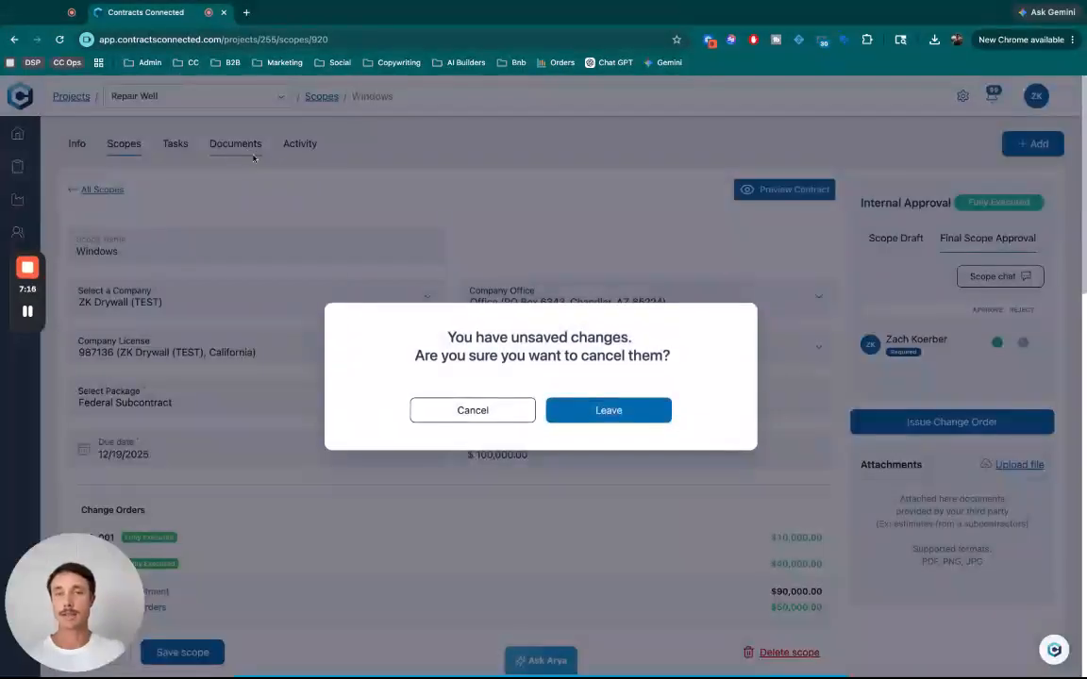
pyautogui.click(578, 404)
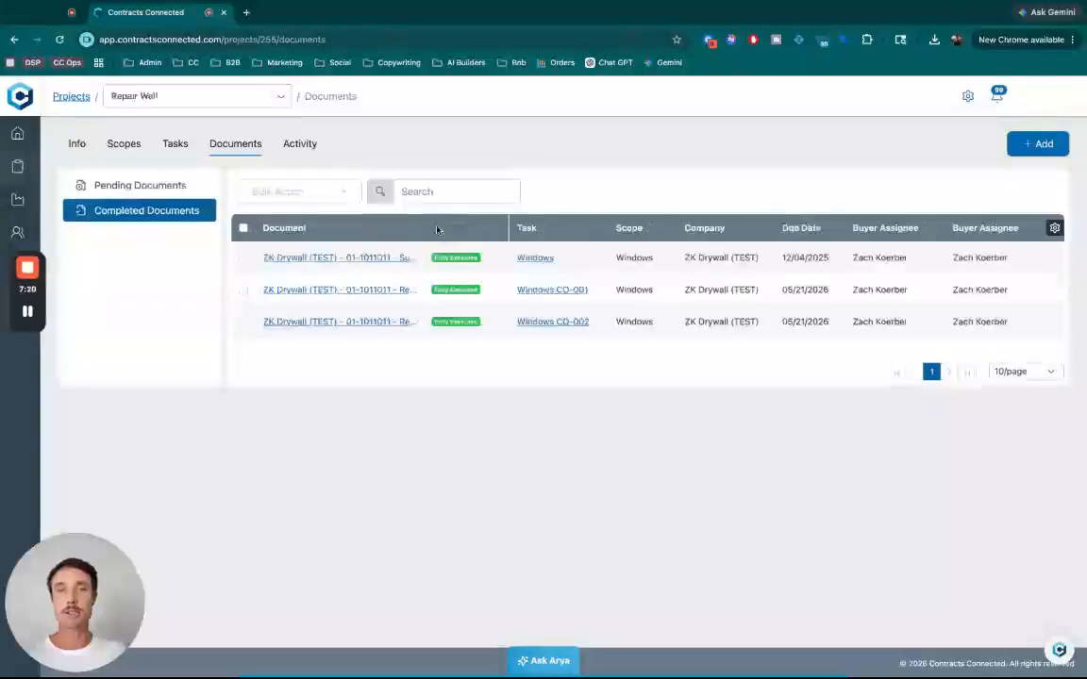
pyautogui.doubleClick(507, 228)
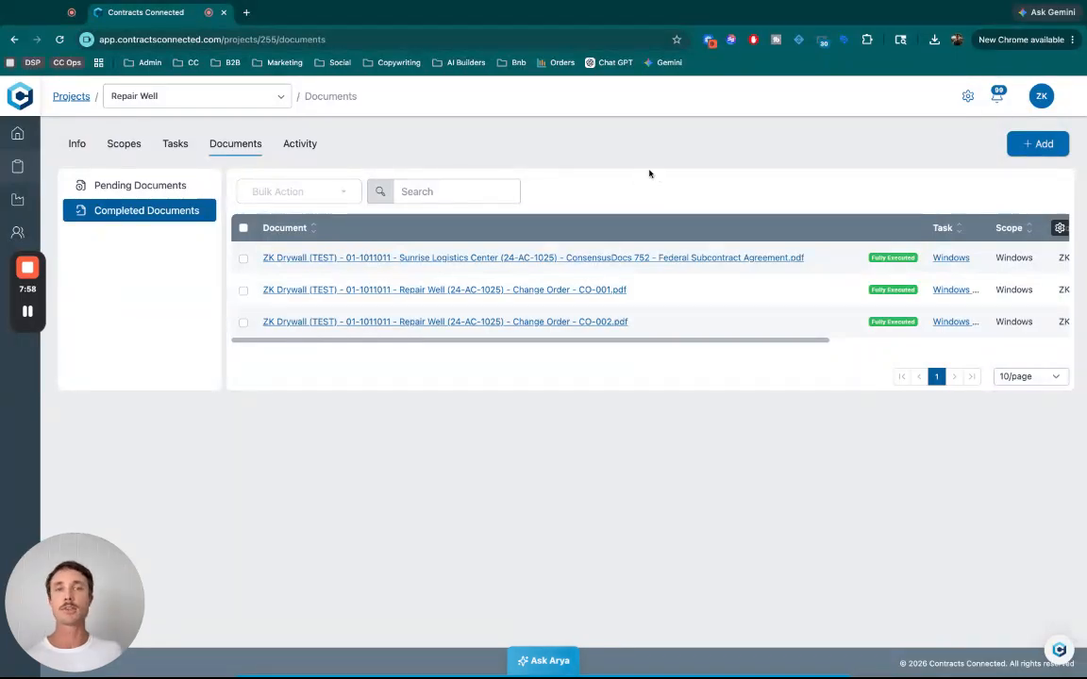
pyautogui.click(1038, 144)
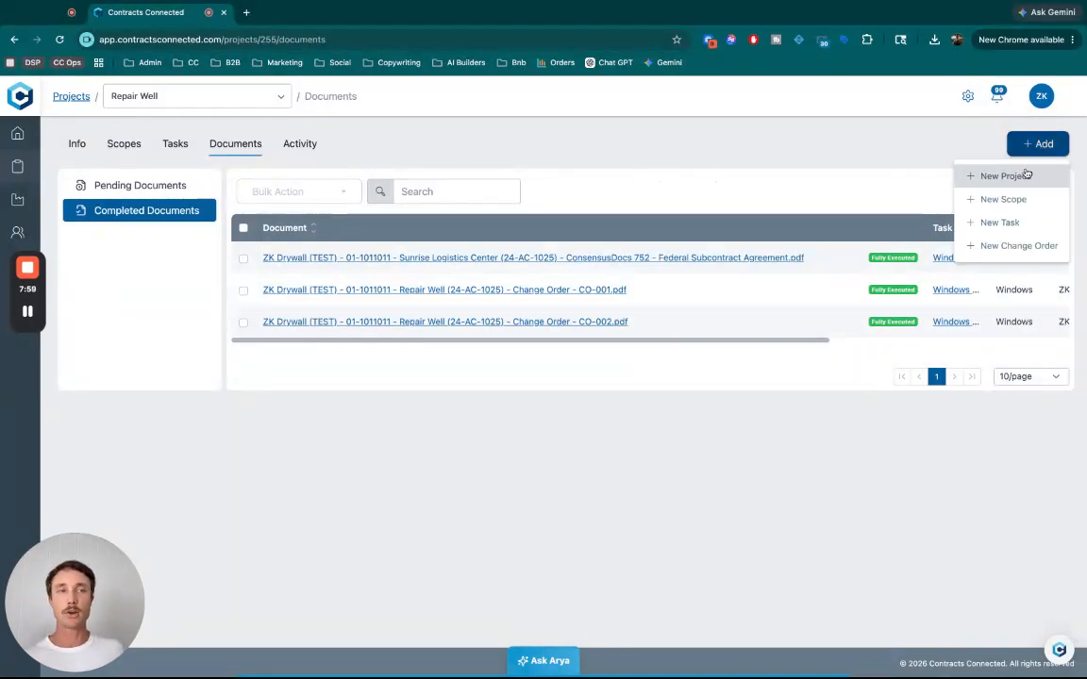
pyautogui.click(1021, 246)
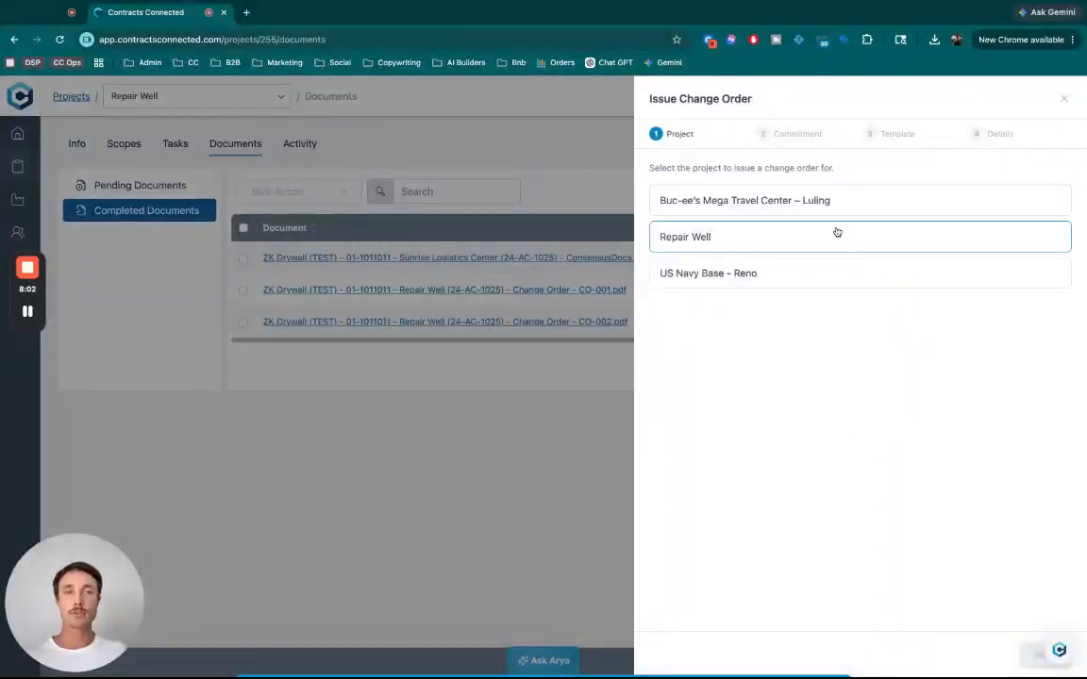
pyautogui.click(353, 142)
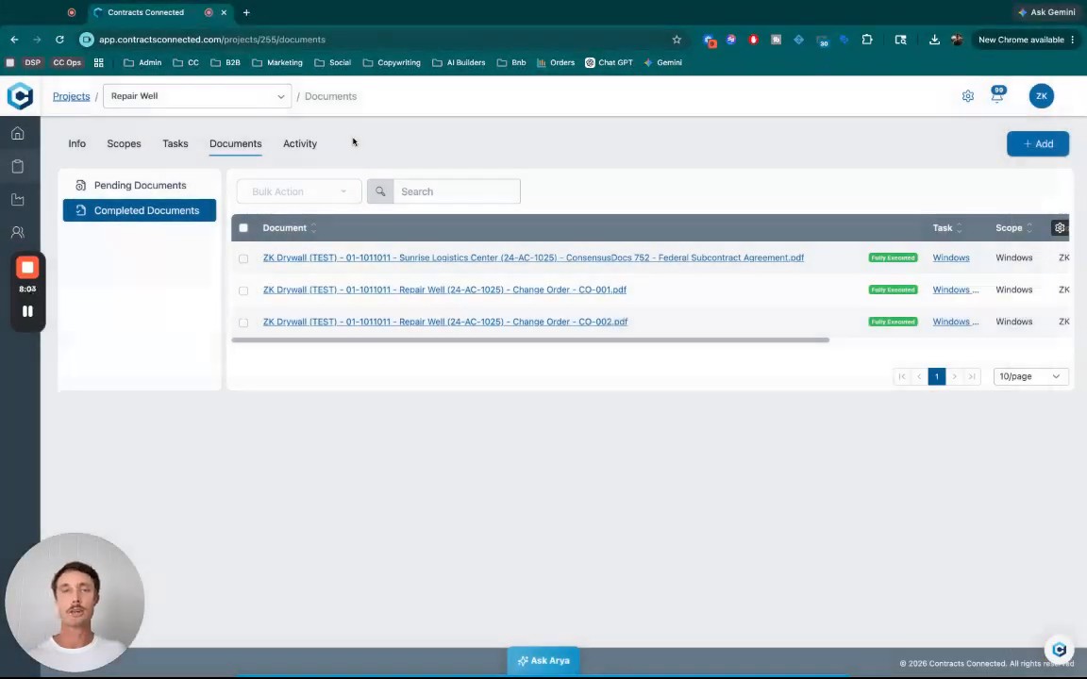